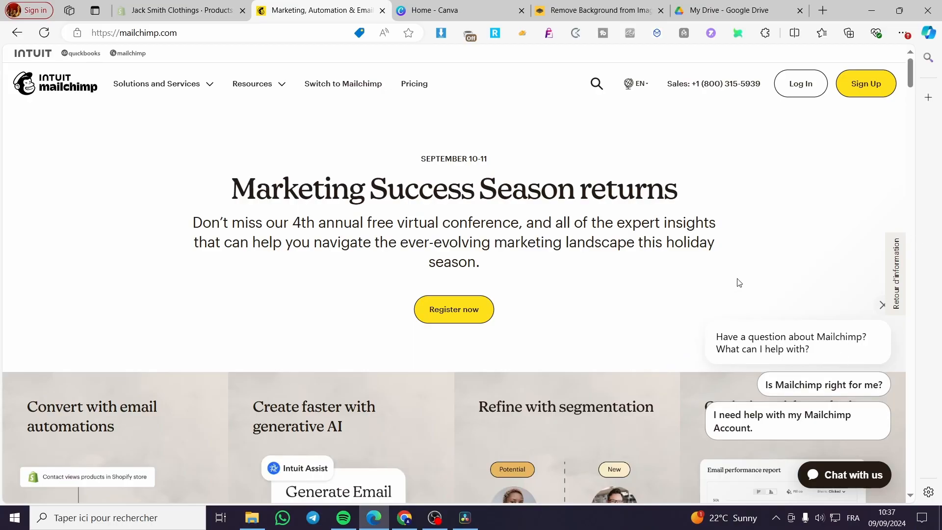
Dismiss the chat assistant prompt and log in to the Mailchimp account
left_click(882, 305)
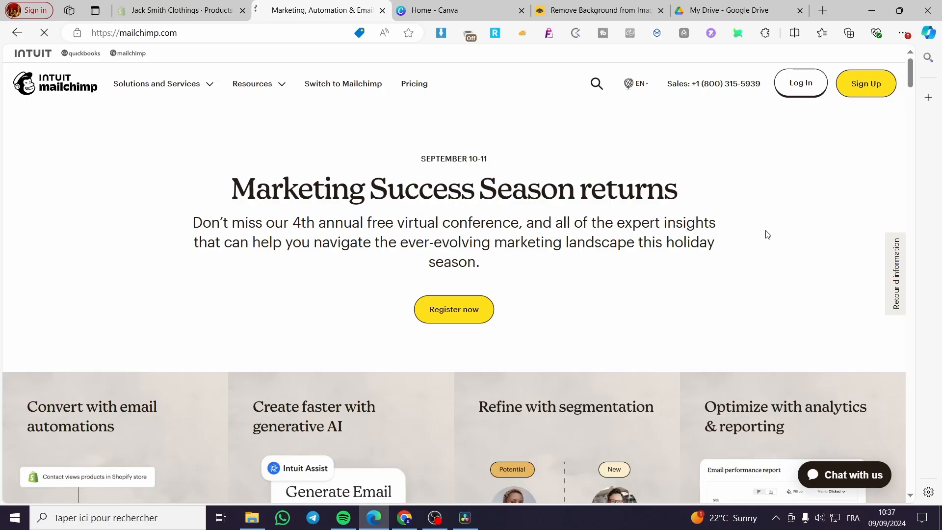
left_click(812, 97)
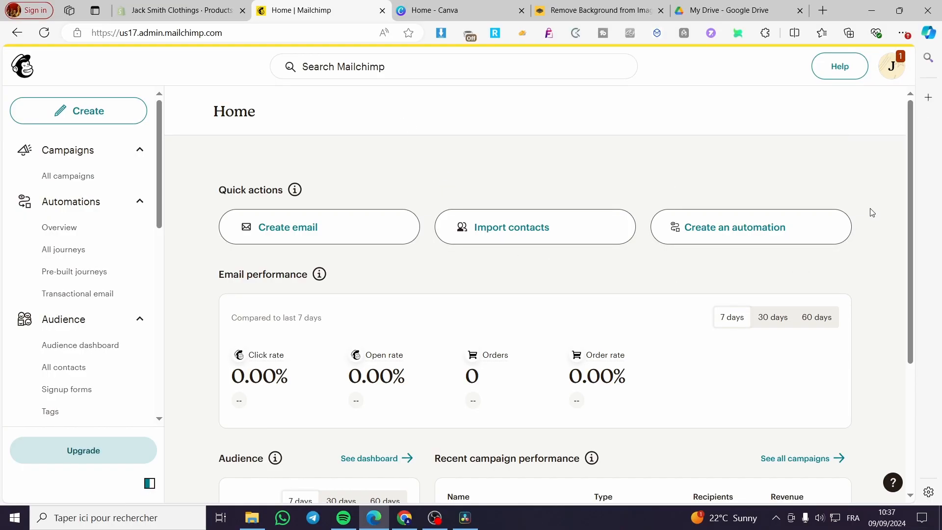
Look through the home dashboard's performance, audience and campaign sections and the available navigation sections
scroll(457, 296, "down", 1)
scroll(456, 297, "down", 4)
scroll(447, 287, "up", 5)
scroll(658, 235, "down", 5)
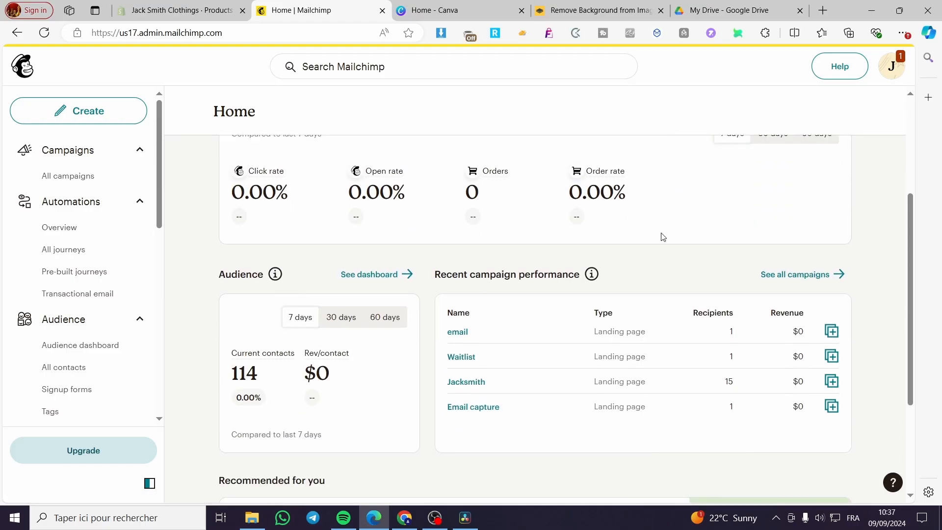
scroll(540, 304, "down", 2)
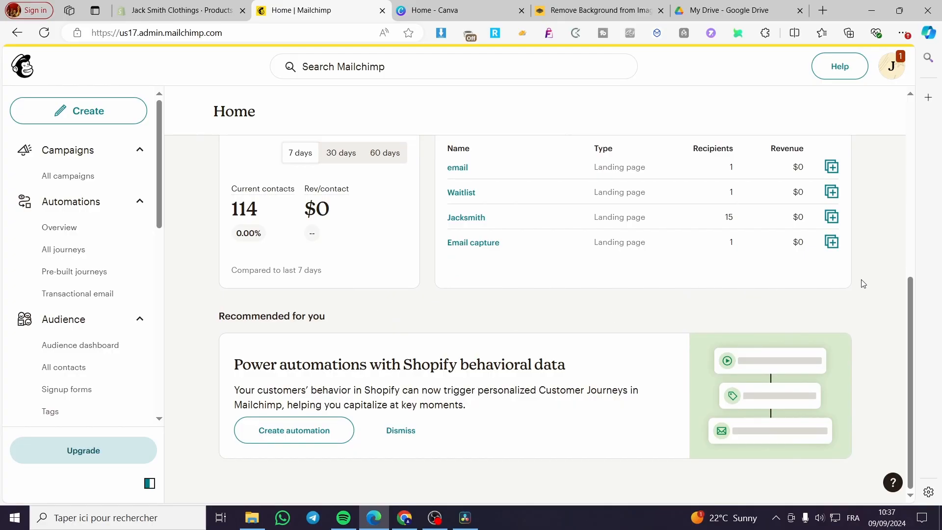
scroll(407, 305, "up", 7)
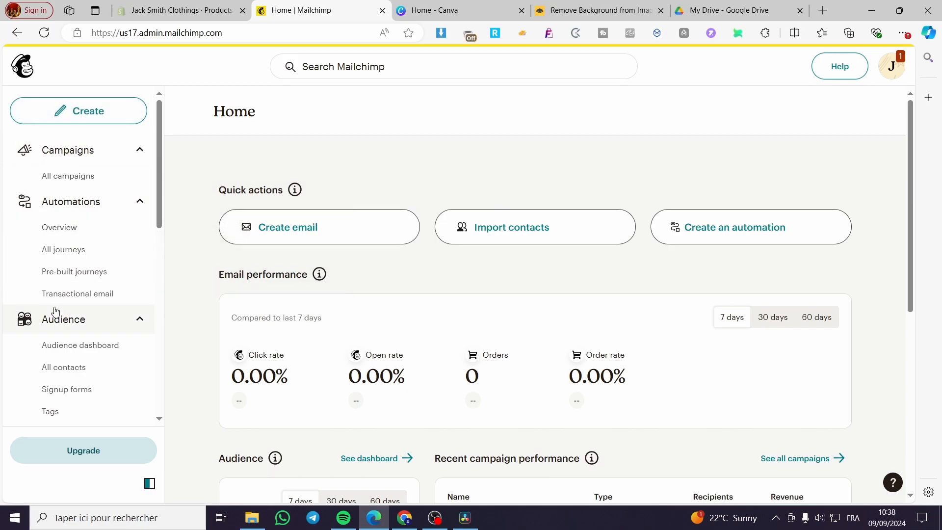
scroll(64, 273, "down", 7)
scroll(71, 281, "up", 6)
scroll(70, 281, "up", 1)
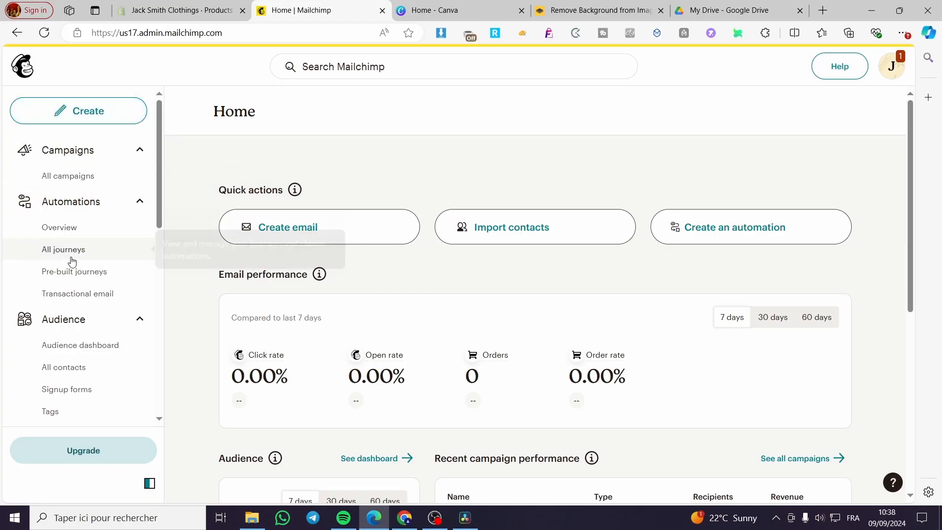
scroll(89, 208, "down", 3)
scroll(89, 208, "down", 5)
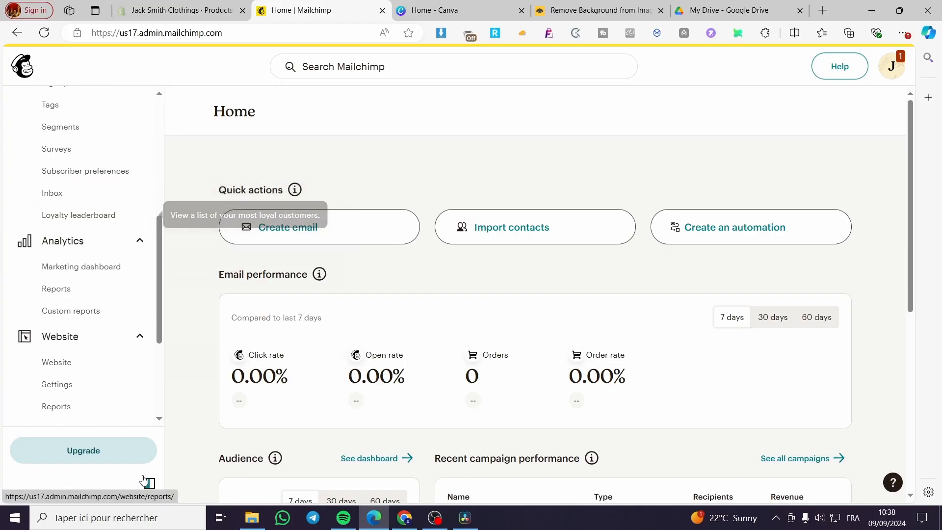
scroll(50, 383, "up", 6)
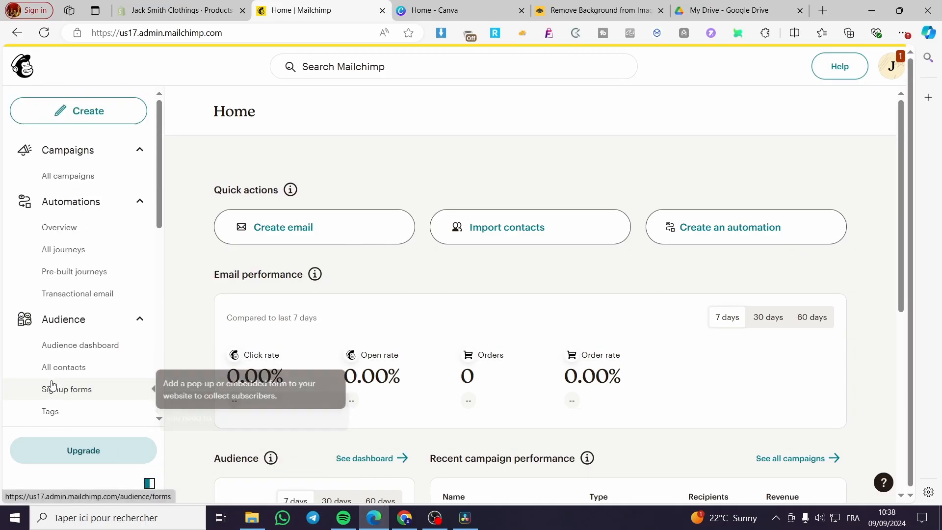
Create a new regular email campaign
left_click(73, 112)
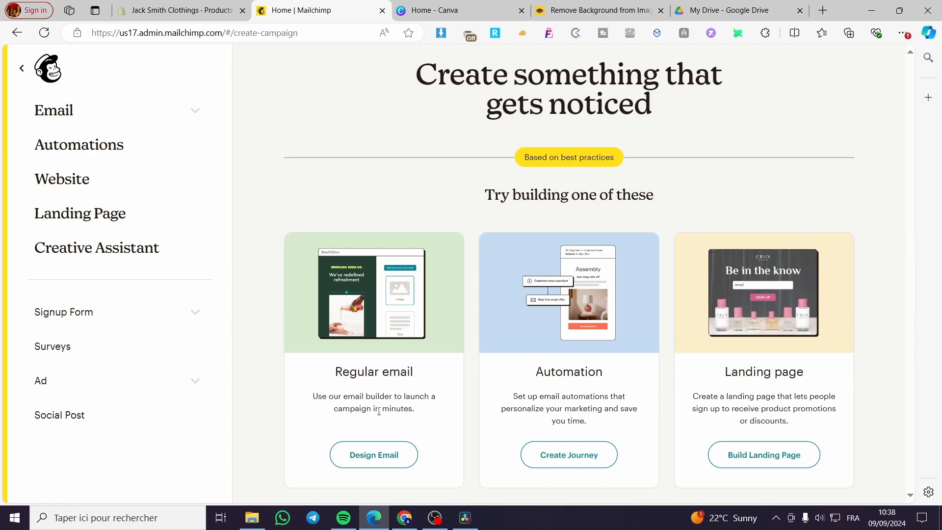
left_click(403, 455)
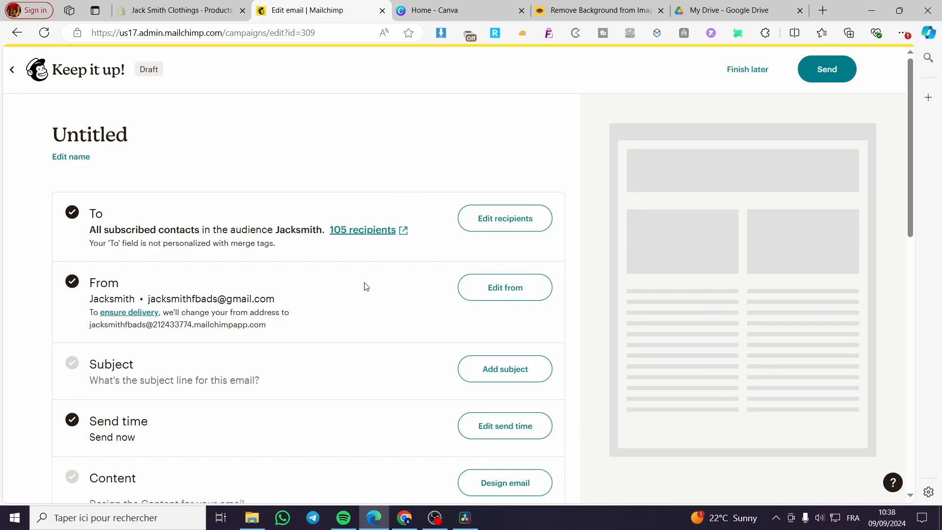
Review the recipient options and save the email for all subscribers in the Jacksmith audience, excluding no segment or tag
double_click(104, 215)
left_click(108, 219)
left_click(489, 226)
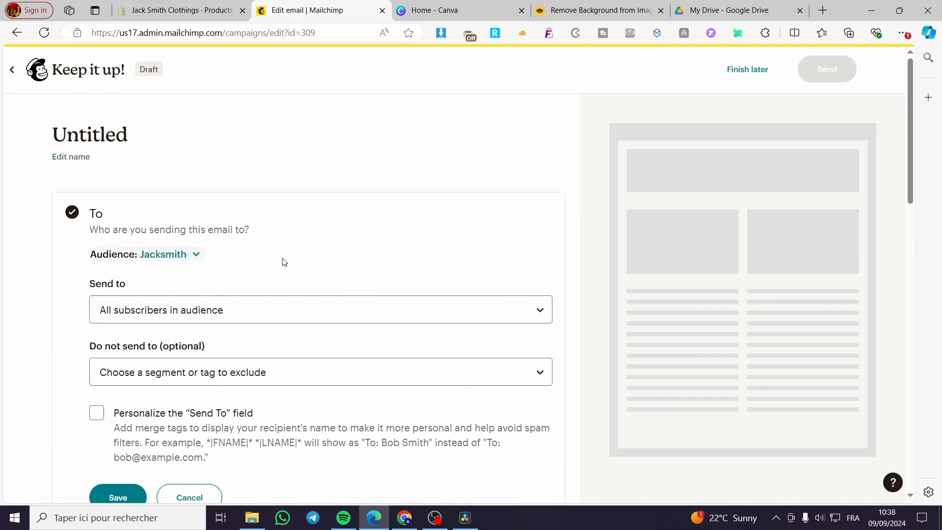
left_click(204, 315)
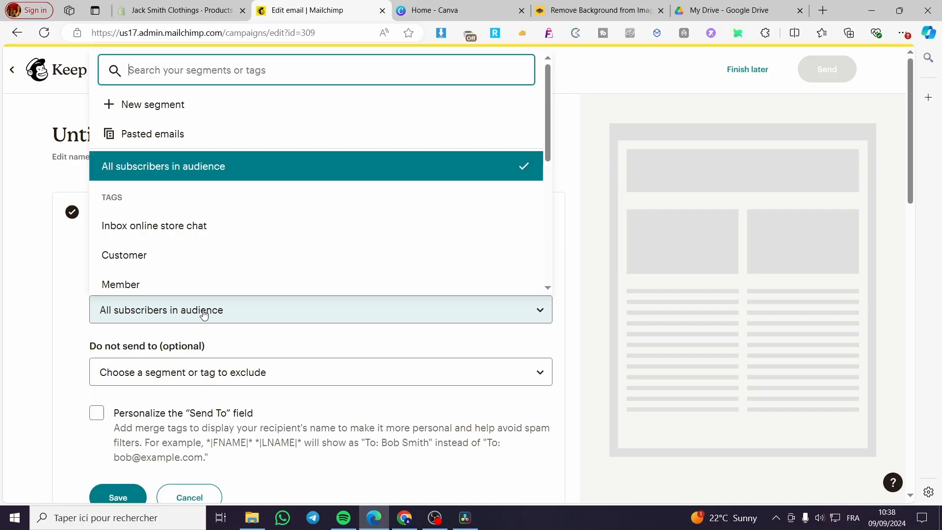
left_click(205, 315)
left_click(313, 370)
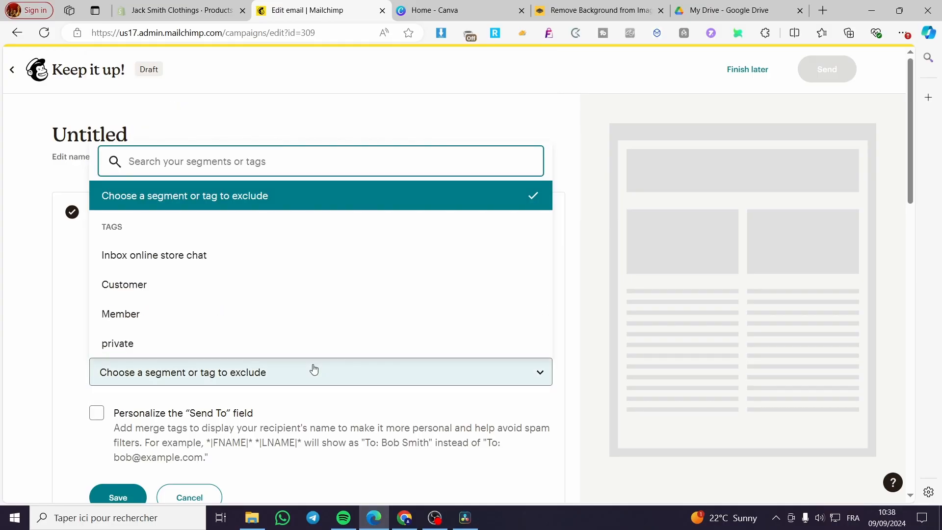
left_click(314, 371)
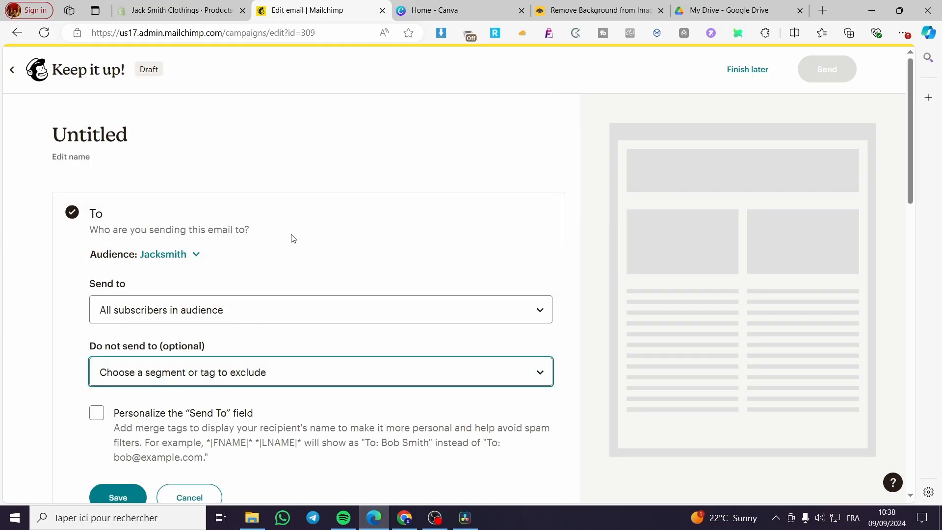
scroll(293, 238, "down", 3)
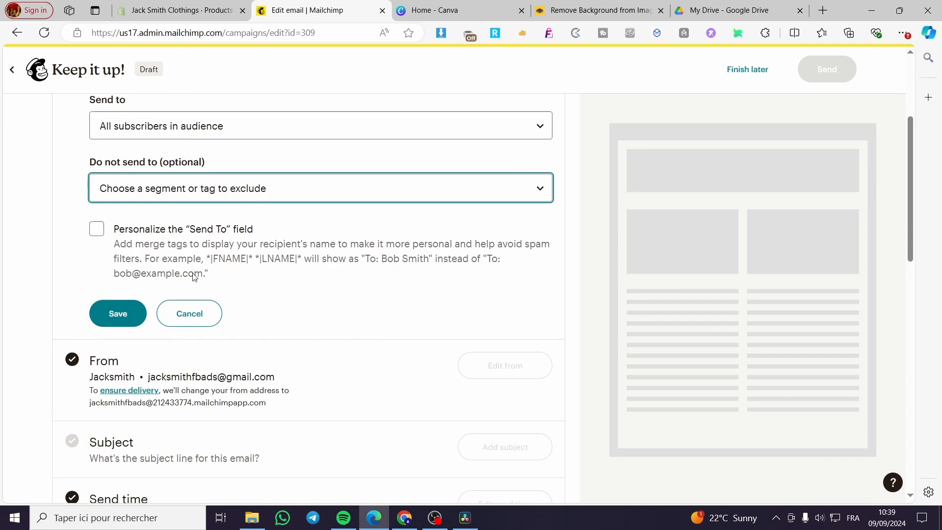
left_click(102, 316)
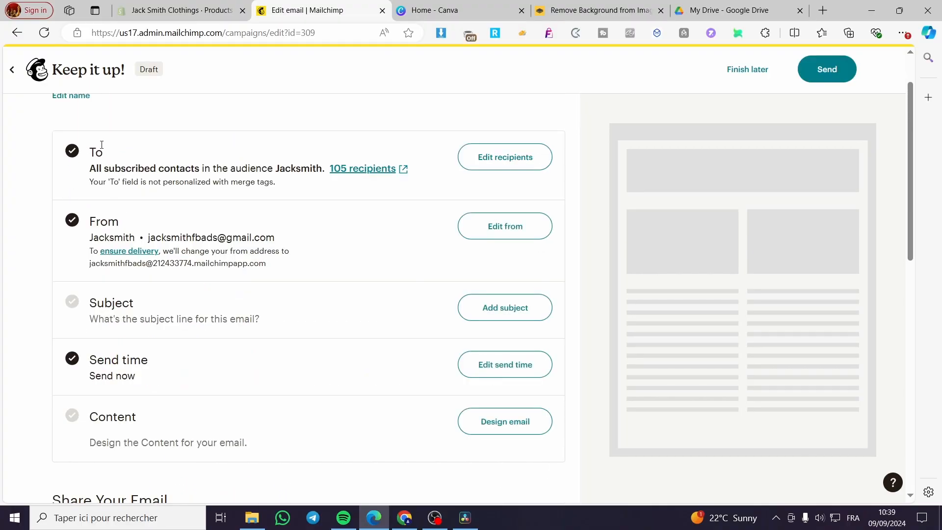
Shorten the sender name to the first name only and save the From details with the existing email address
left_click_drag(286, 244, 147, 240)
left_click(249, 231)
scroll(322, 286, "up", 2)
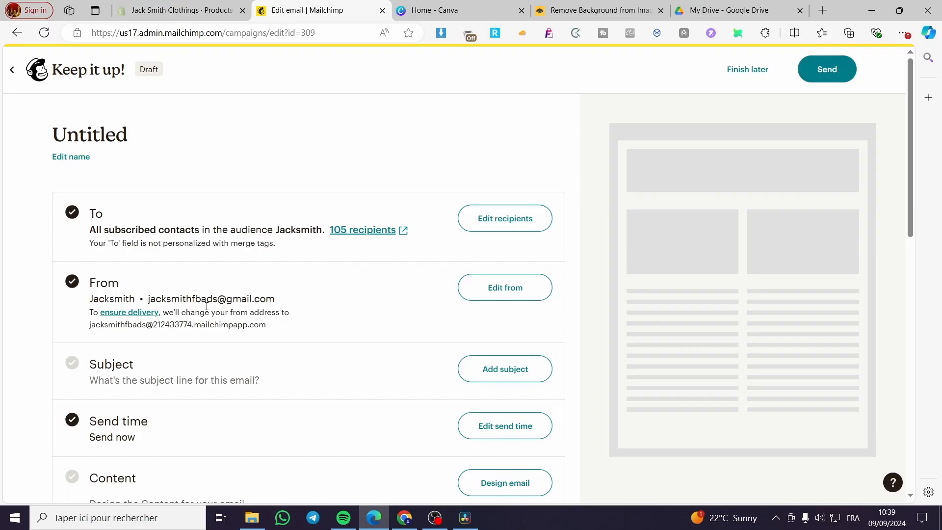
left_click(511, 288)
left_click(140, 241)
key("BackSpace")
key("BackSpace")
key("BackSpace")
key("BackSpace")
key("BackSpace")
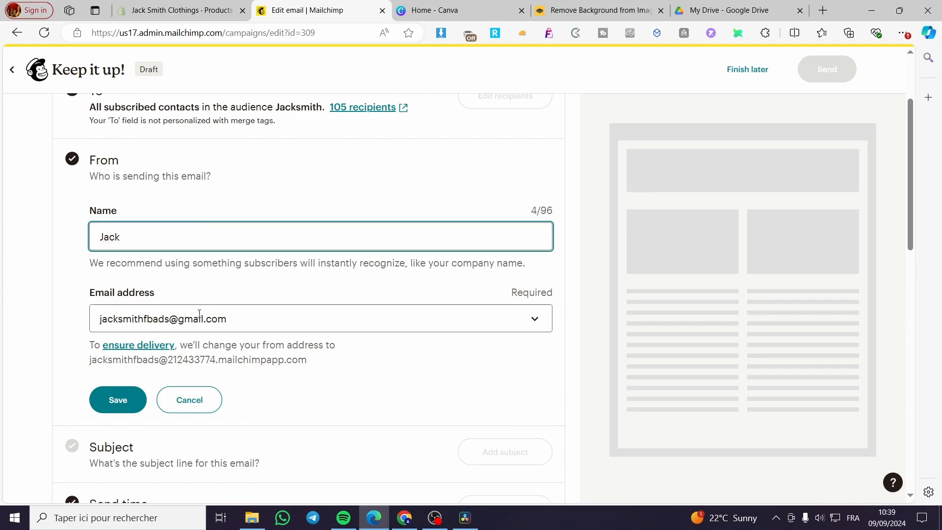
left_click(535, 318)
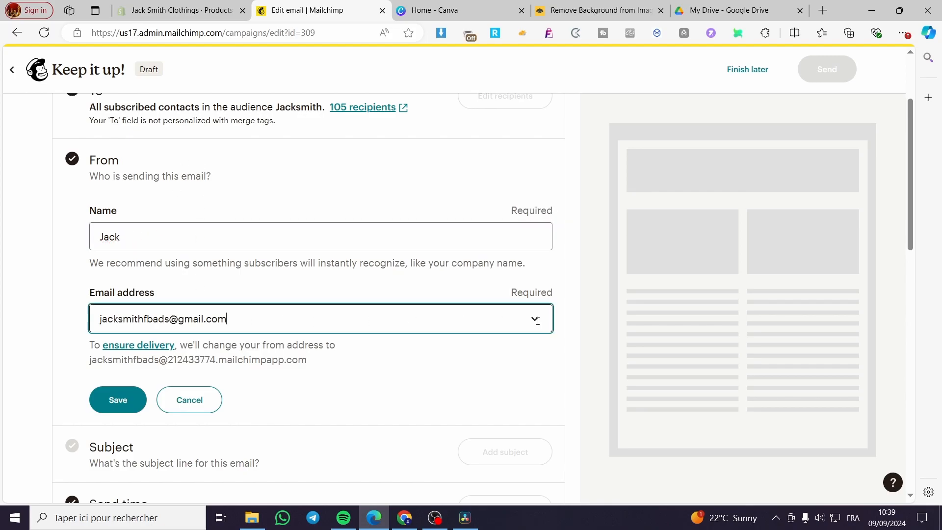
left_click(268, 316)
left_click(116, 405)
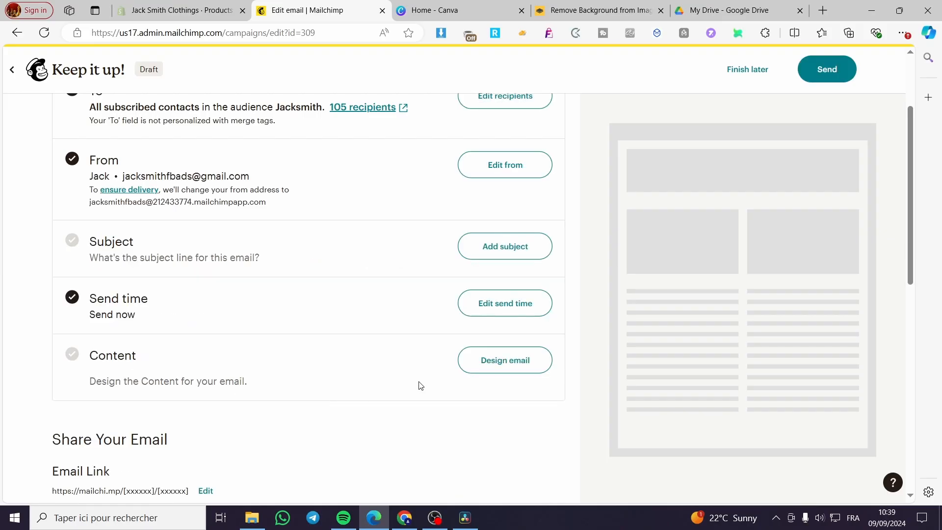
Enter "Jack Newsletters" as the email's subject line
scroll(158, 226, "up", 1)
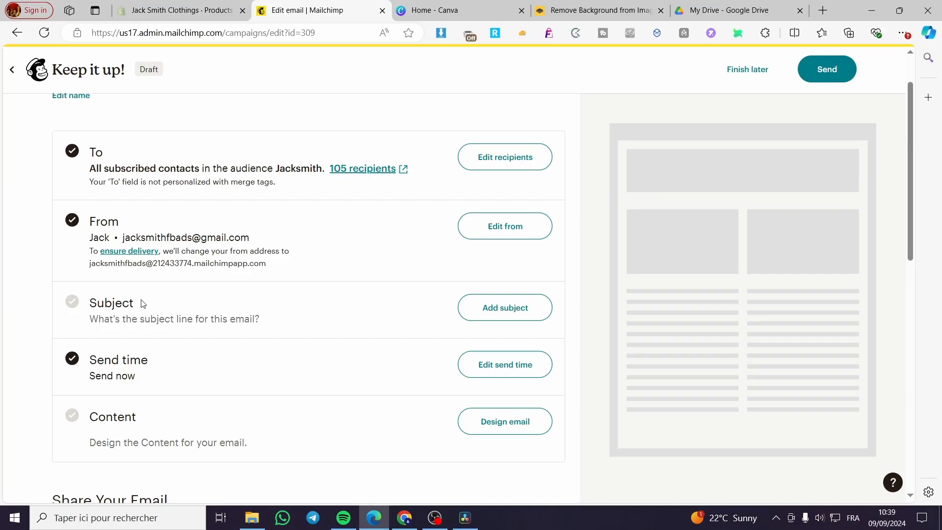
left_click(519, 307)
left_click(126, 372)
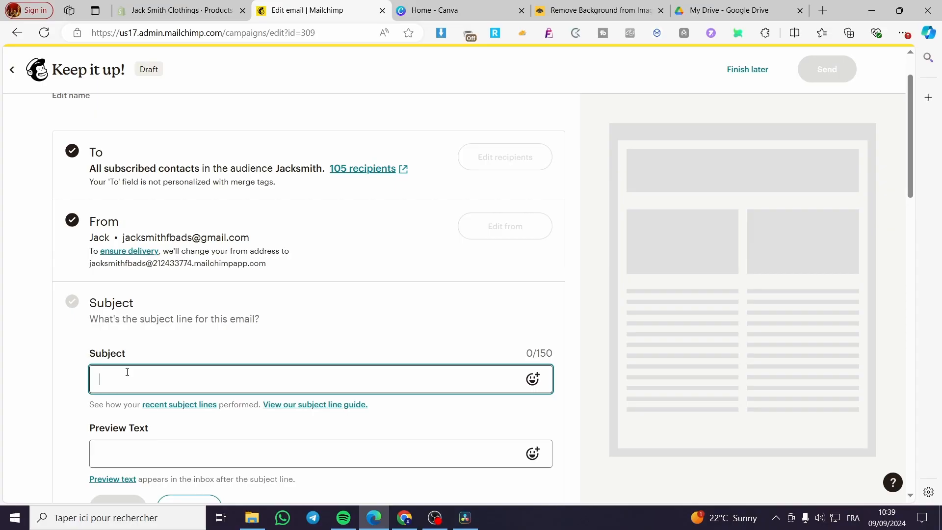
type("Ne")
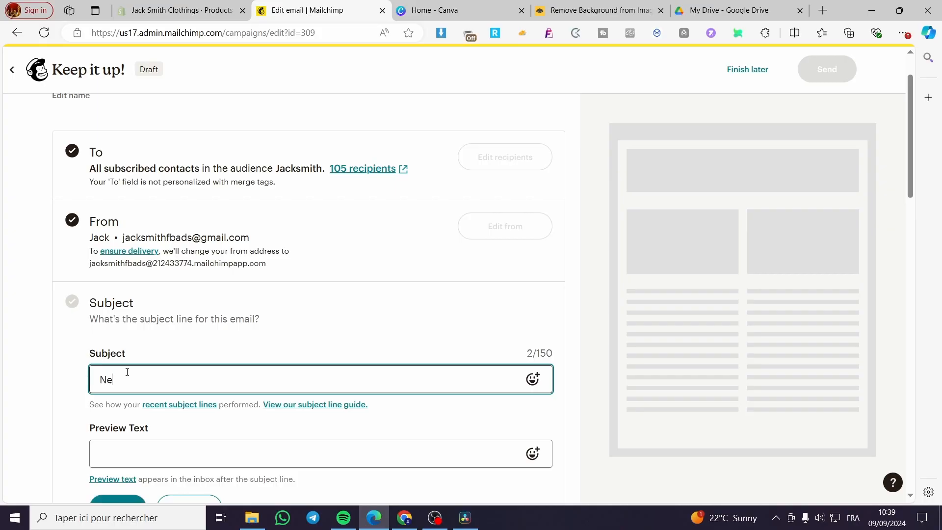
type("wsletters")
key("BackSpace")
type("Jack")
left_click(183, 384)
type("s")
Copy the subject line into the preview text and save the subject details
scroll(277, 343, "down", 2)
left_click(153, 328)
left_click_drag(187, 257, 31, 264)
key("ctrl+c")
left_click(133, 328)
key("ctrl+v")
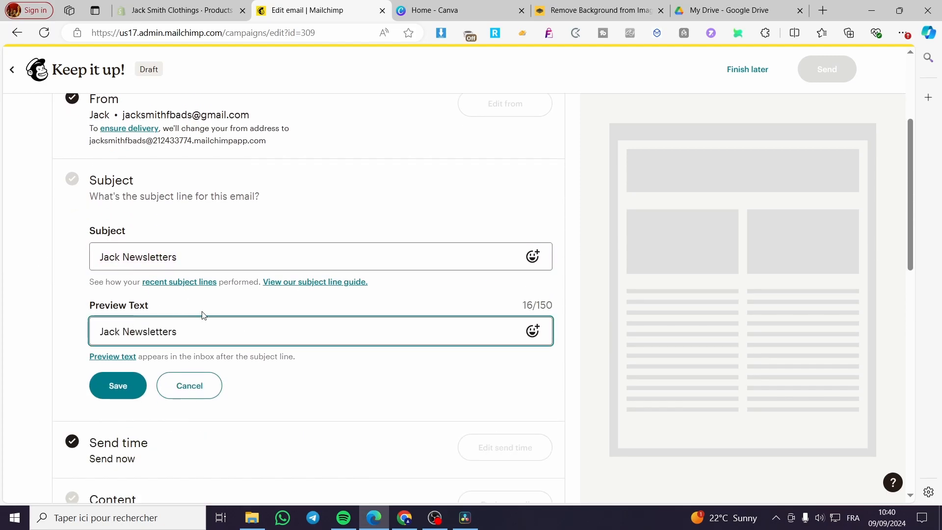
left_click(129, 390)
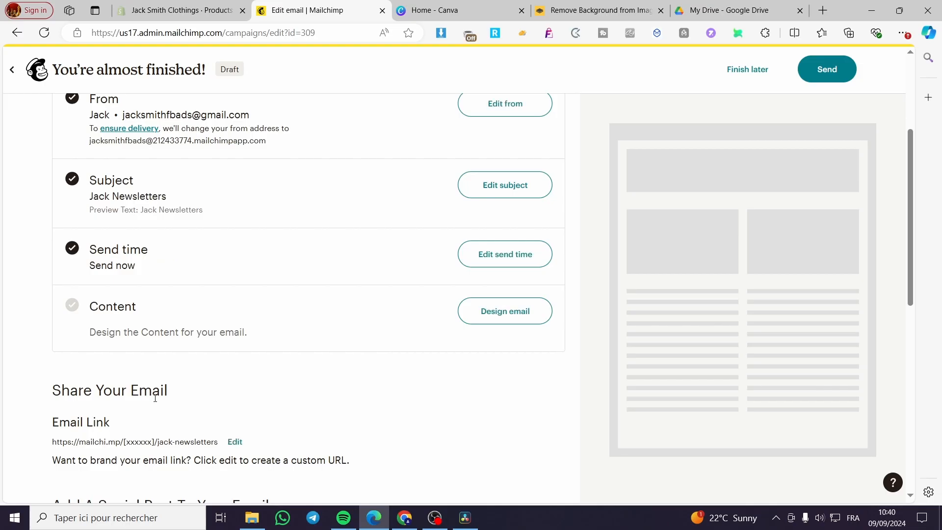
Check the completed email settings and start designing the email's content
scroll(152, 242, "down", 2)
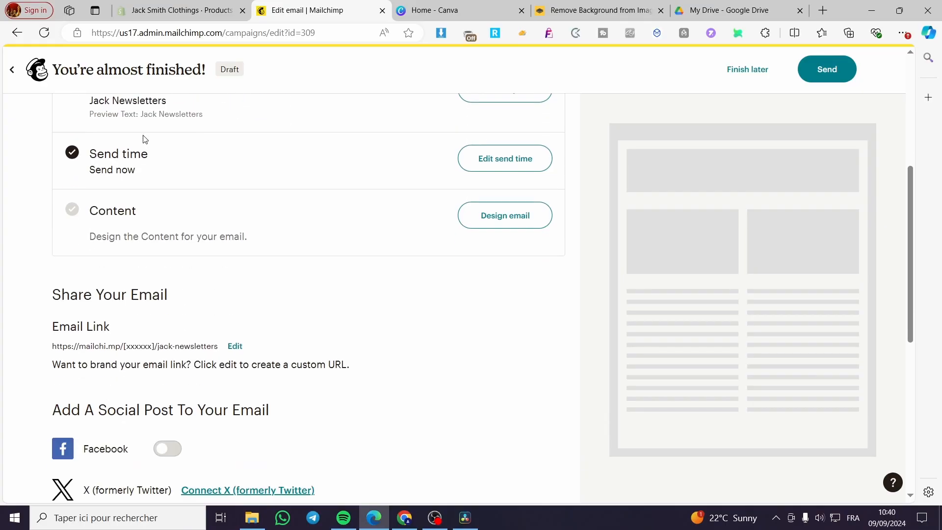
scroll(144, 141, "up", 5)
scroll(125, 241, "down", 1)
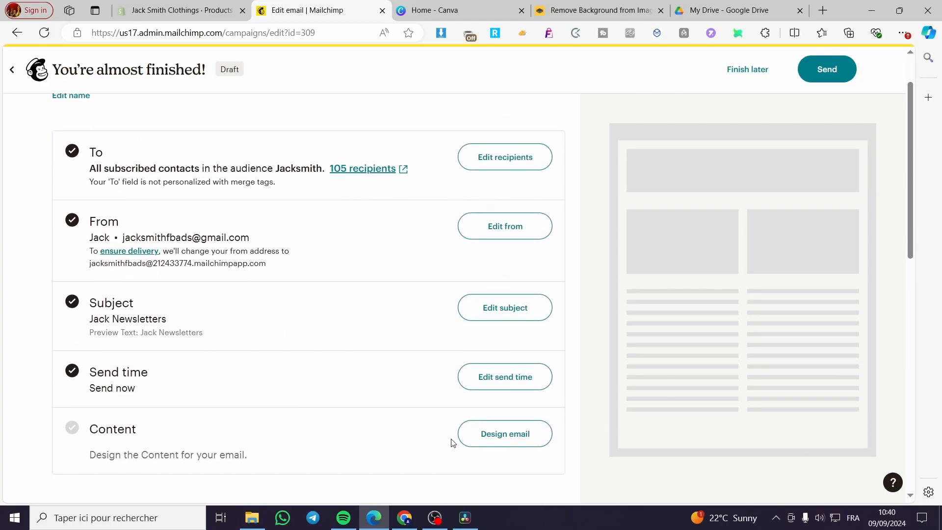
left_click(520, 439)
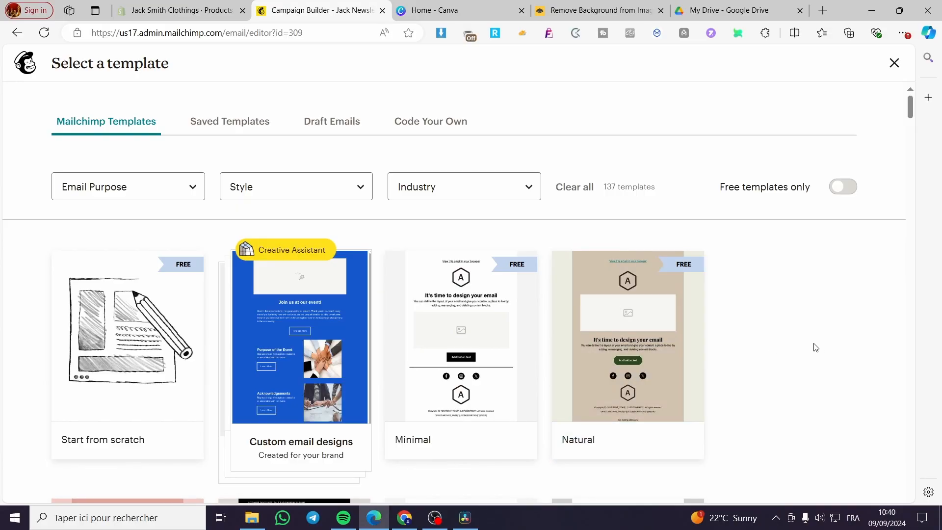
Browse the Mailchimp template gallery and apply the free Minimal template to the email
scroll(814, 343, "down", 3)
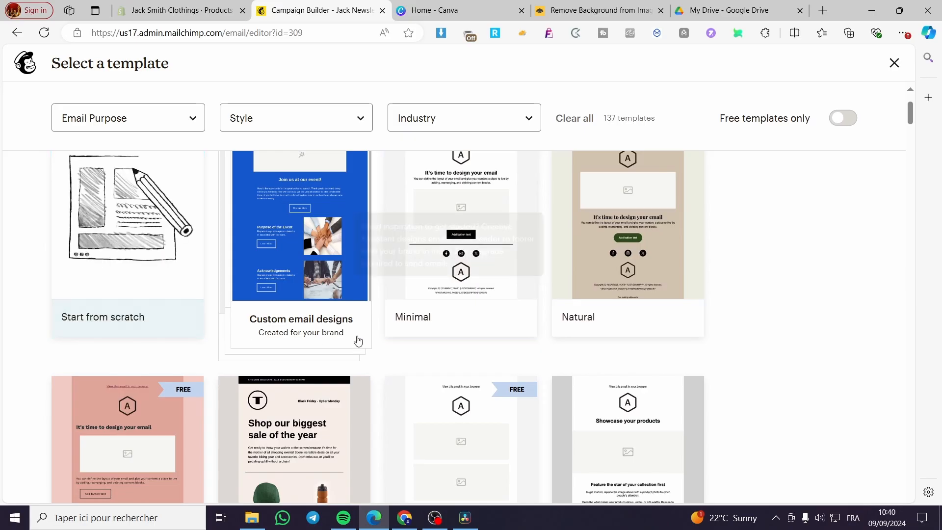
scroll(860, 345, "down", 4)
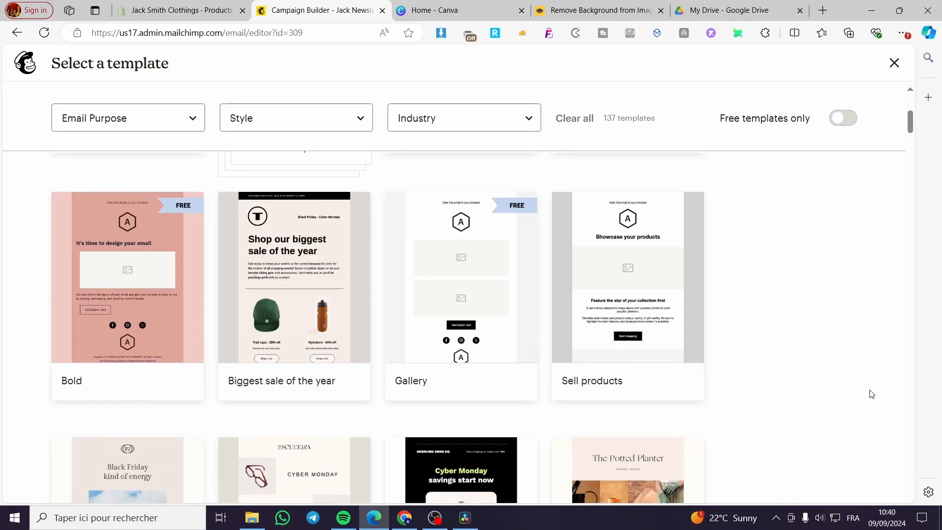
scroll(539, 361, "up", 5)
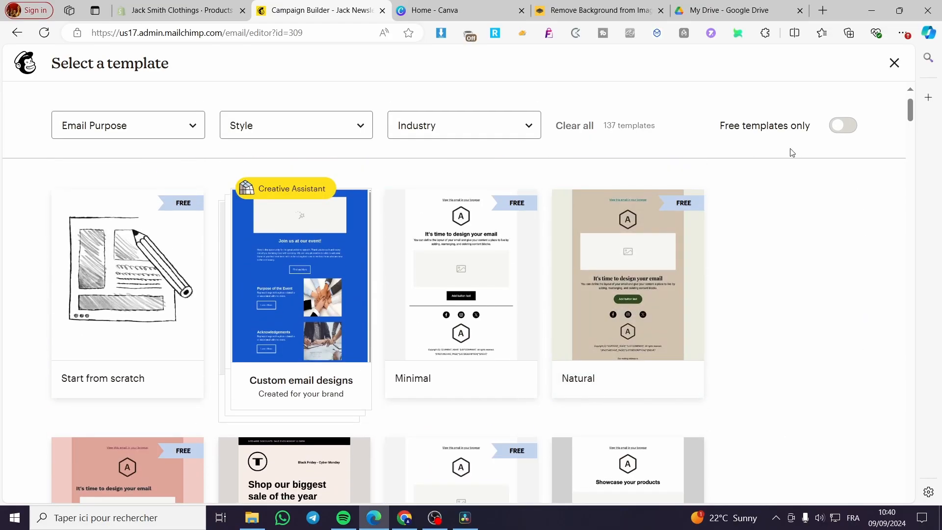
scroll(638, 366, "down", 3)
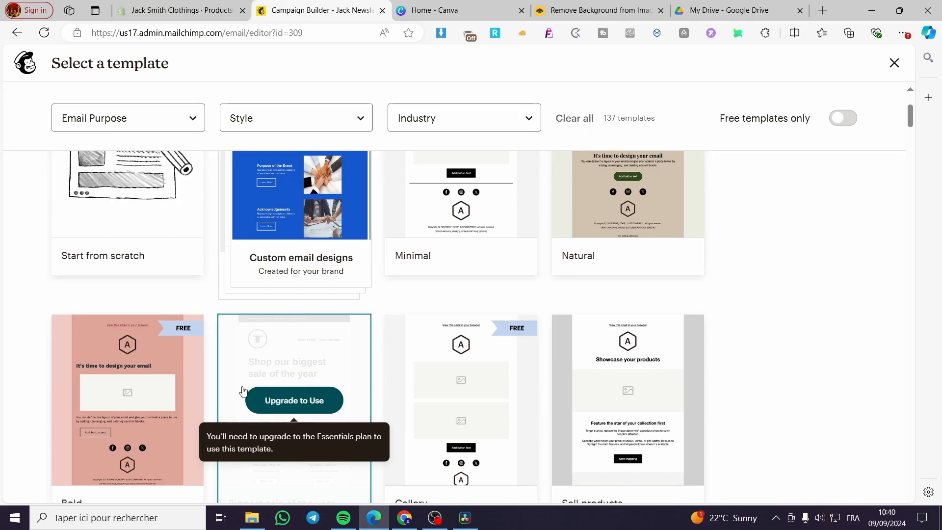
scroll(493, 311, "up", 3)
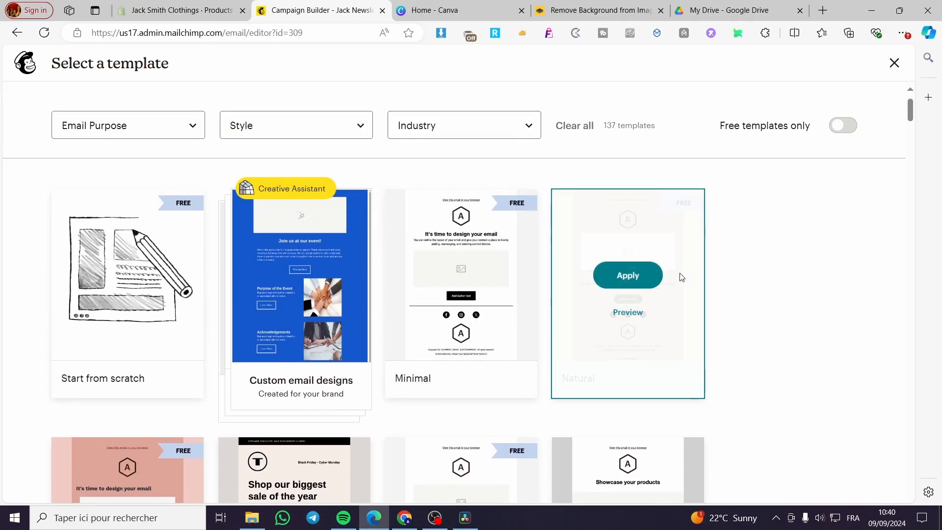
scroll(682, 278, "down", 10)
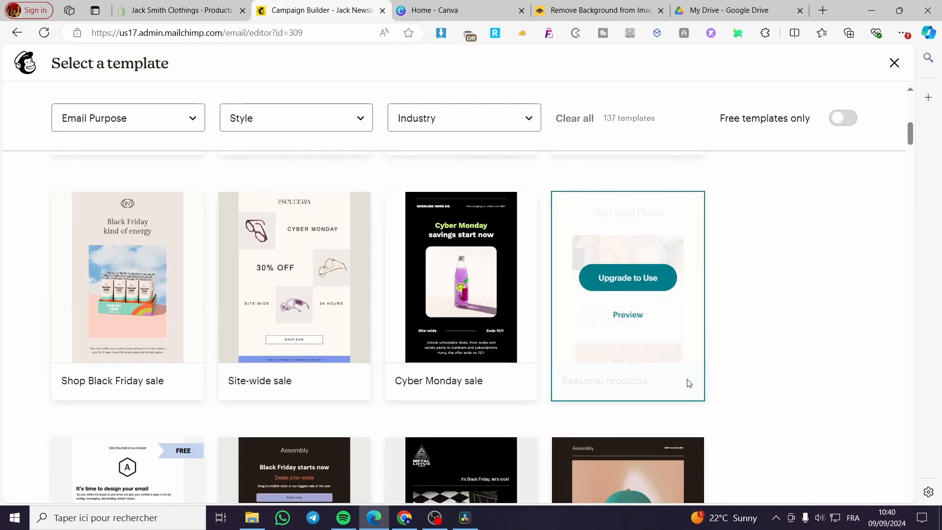
scroll(685, 382, "up", 5)
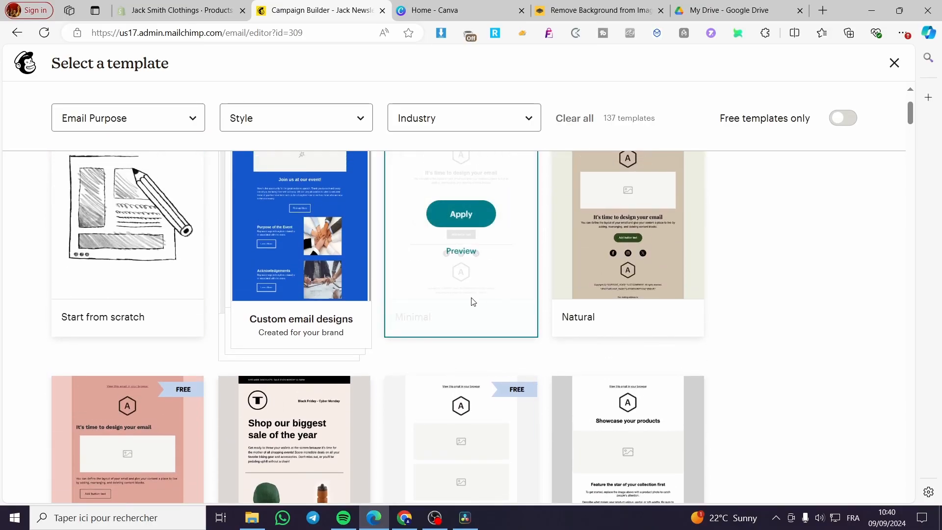
scroll(475, 295, "up", 2)
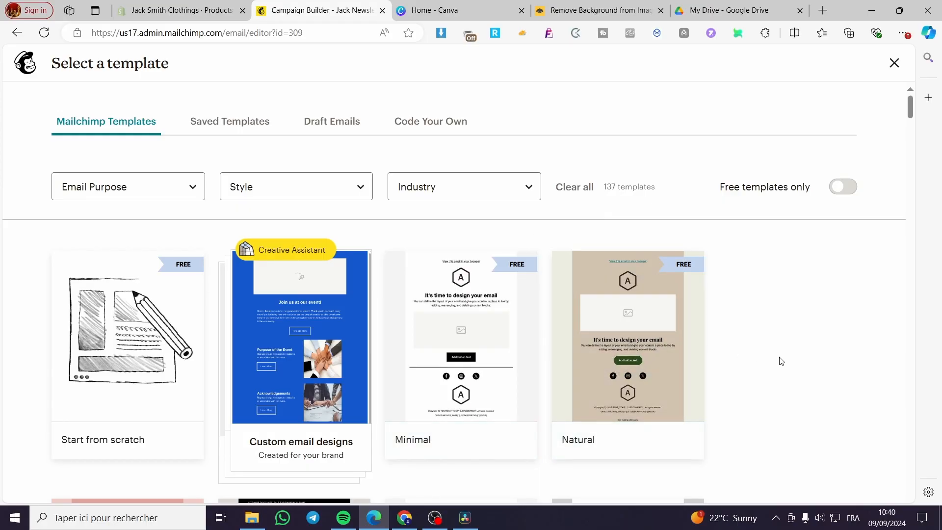
scroll(725, 348, "down", 2)
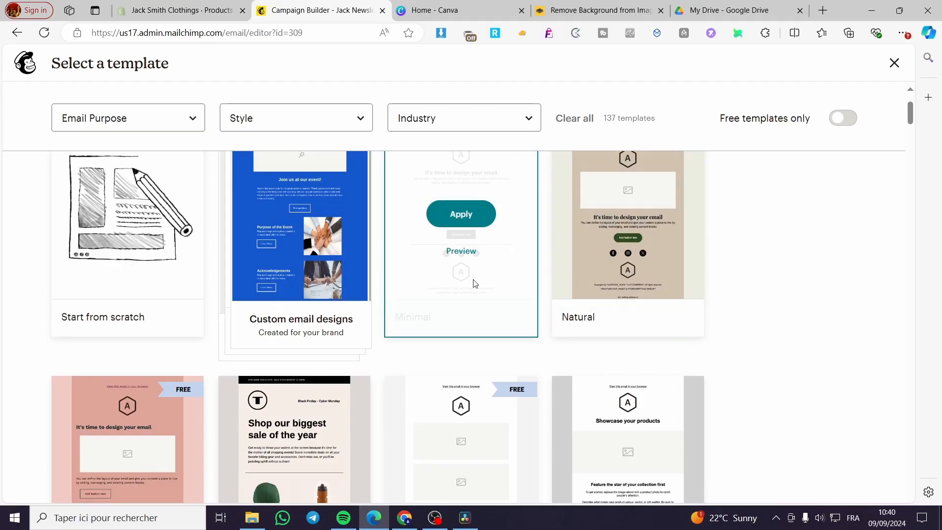
scroll(474, 280, "up", 1)
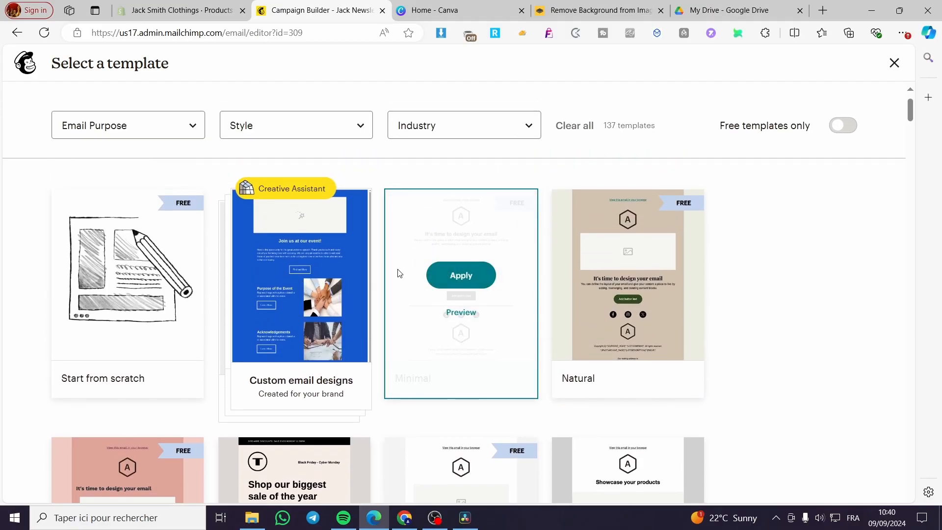
left_click(456, 280)
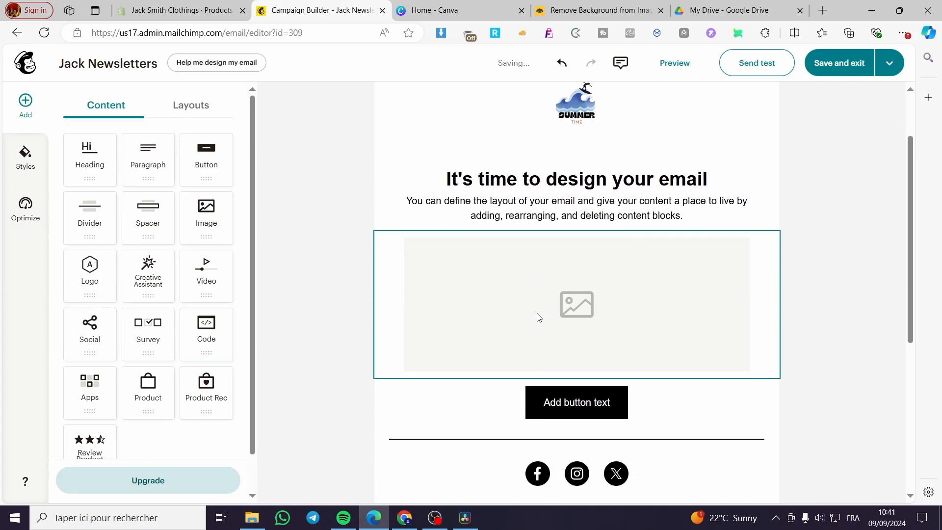
Review the applied template from header to footer, along with the available layouts and content blocks
scroll(539, 318, "down", 6)
scroll(720, 344, "up", 8)
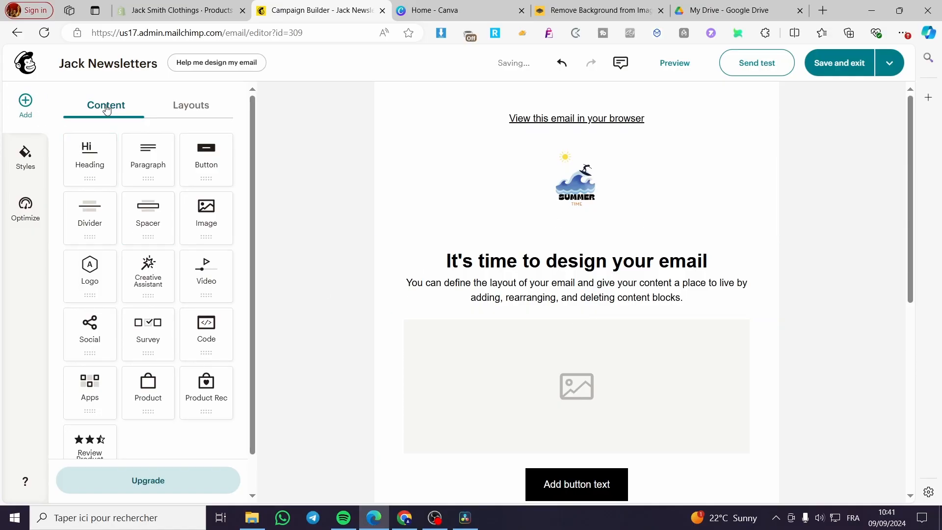
left_click(190, 108)
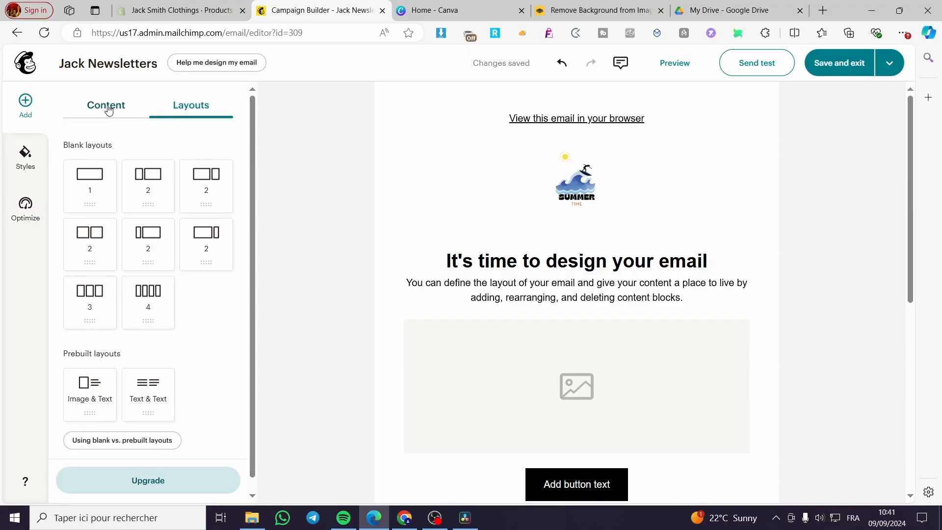
left_click(109, 110)
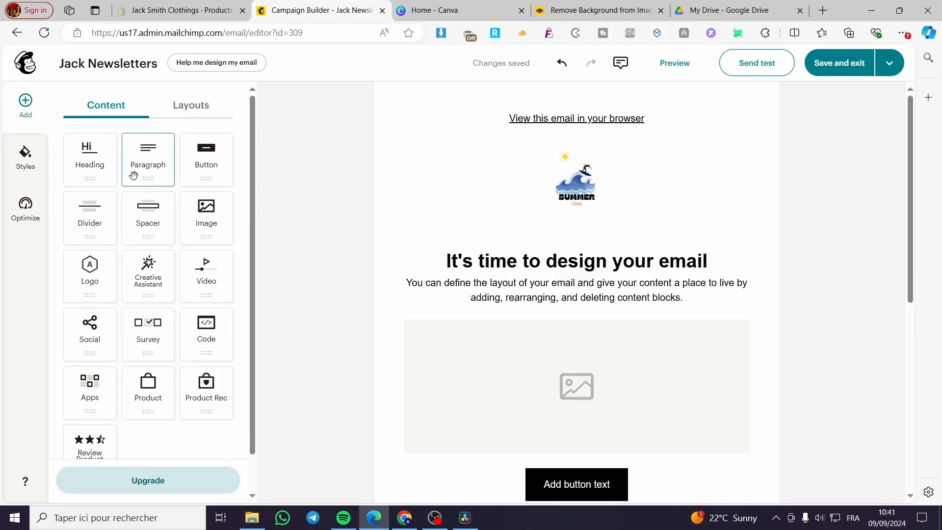
scroll(123, 195, "down", 1)
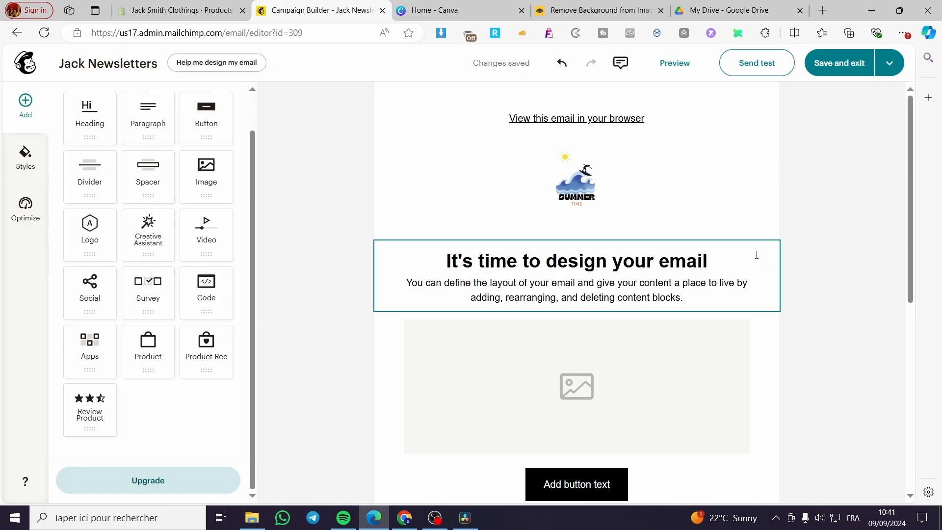
Delete the image placeholder above the button and add a new Image block between the button and the divider
scroll(751, 270, "down", 1)
left_click(696, 297)
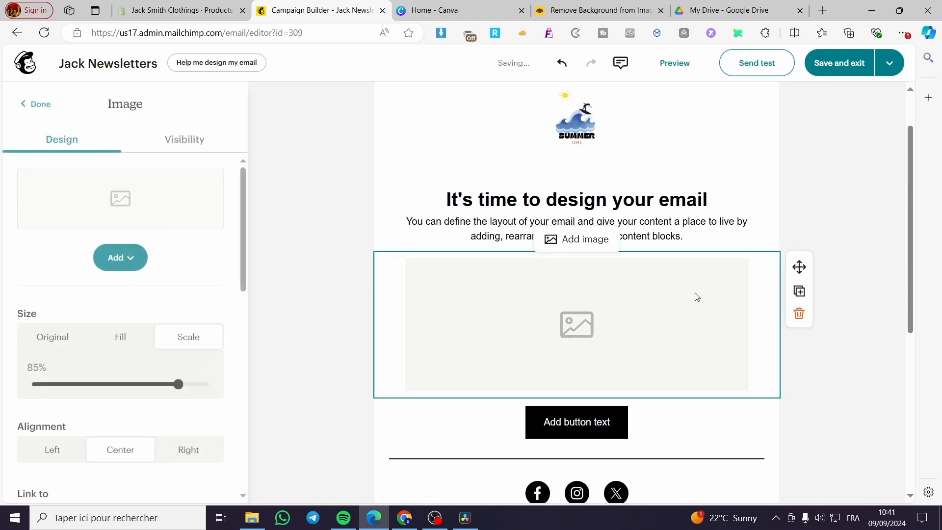
left_click(799, 314)
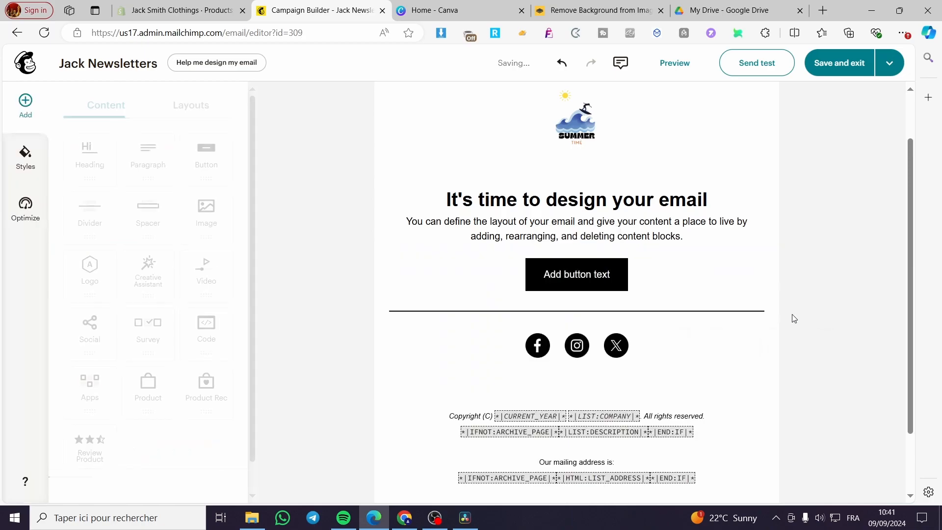
left_click_drag(215, 218, 529, 309)
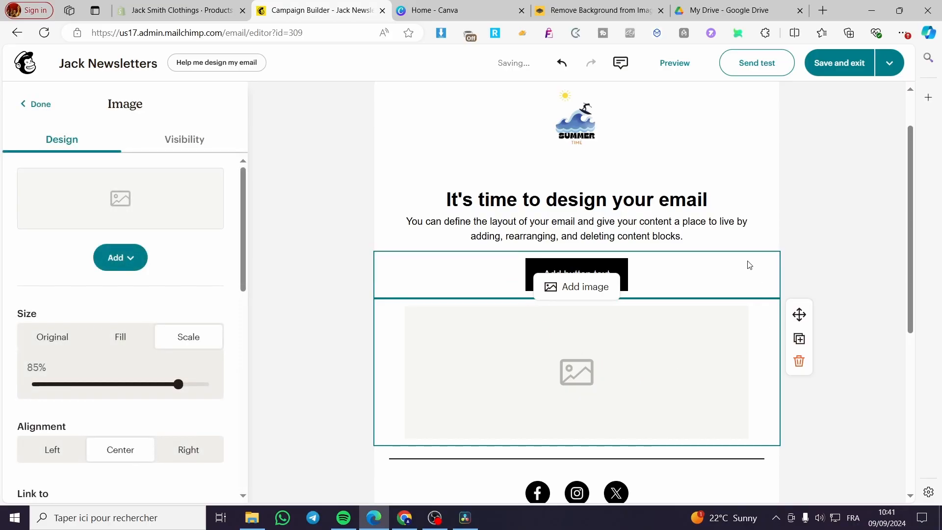
Look through the Canva files and uploads in Content Studio for a picture for the new image block
left_click(576, 290)
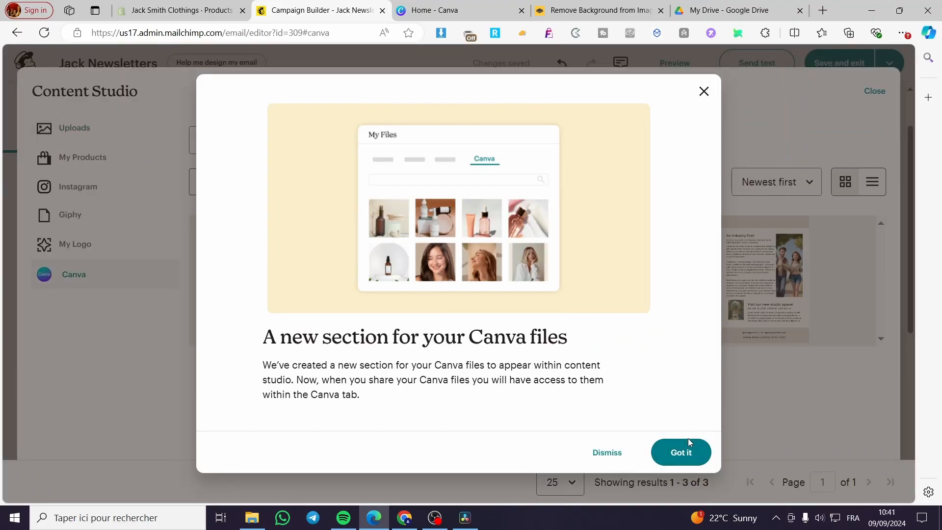
right_click(687, 442)
left_click(681, 451)
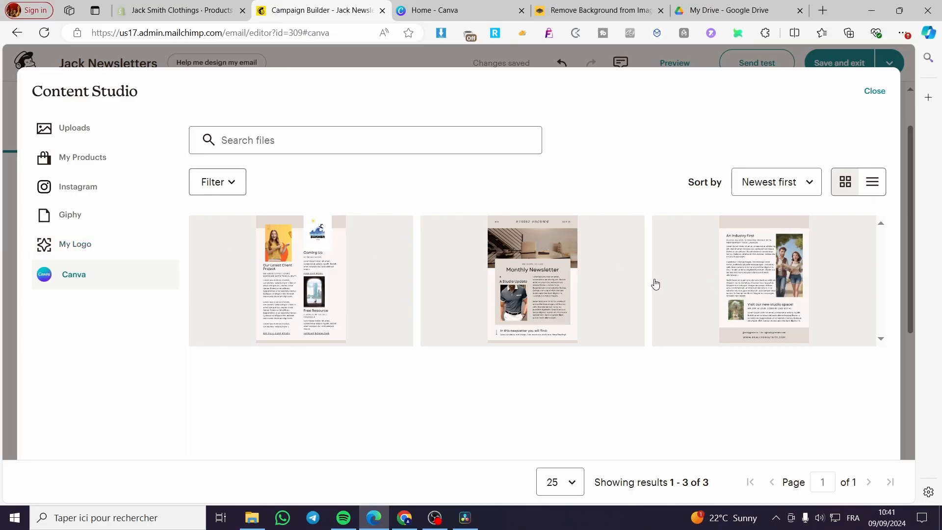
left_click(88, 143)
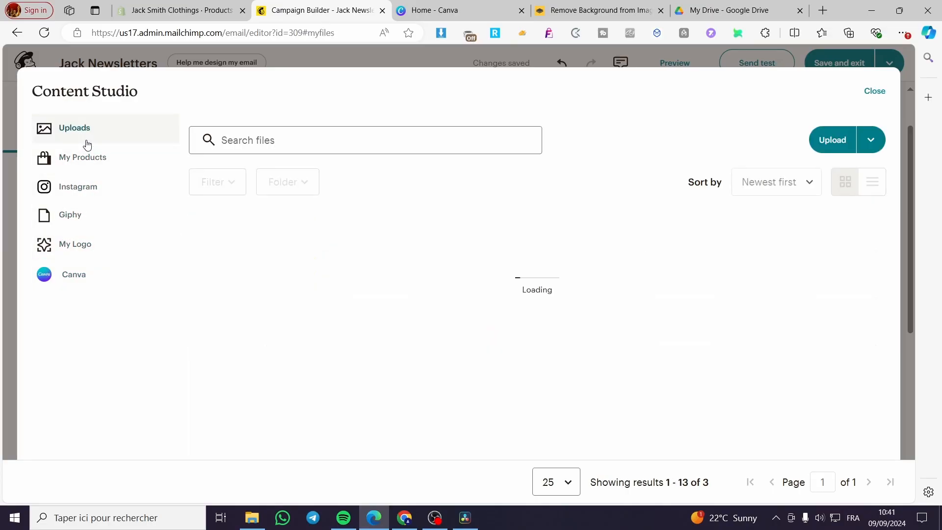
scroll(783, 324, "down", 5)
scroll(774, 321, "up", 5)
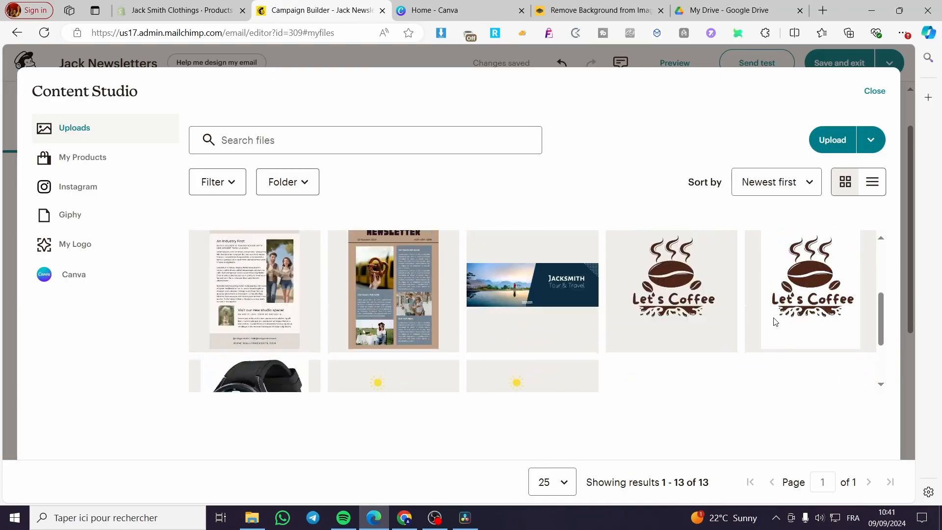
left_click(871, 92)
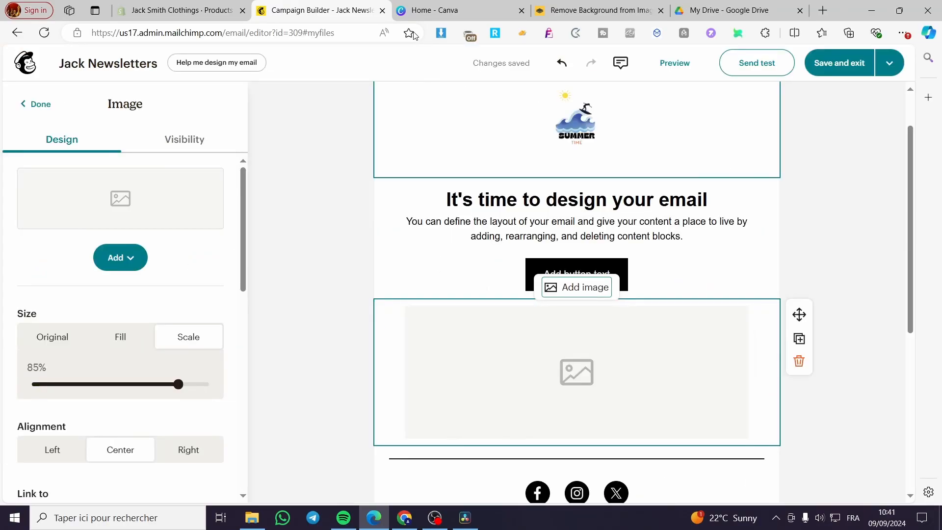
Switch to Canva and create a new custom-size design of 500 × 500 px
left_click(421, 6)
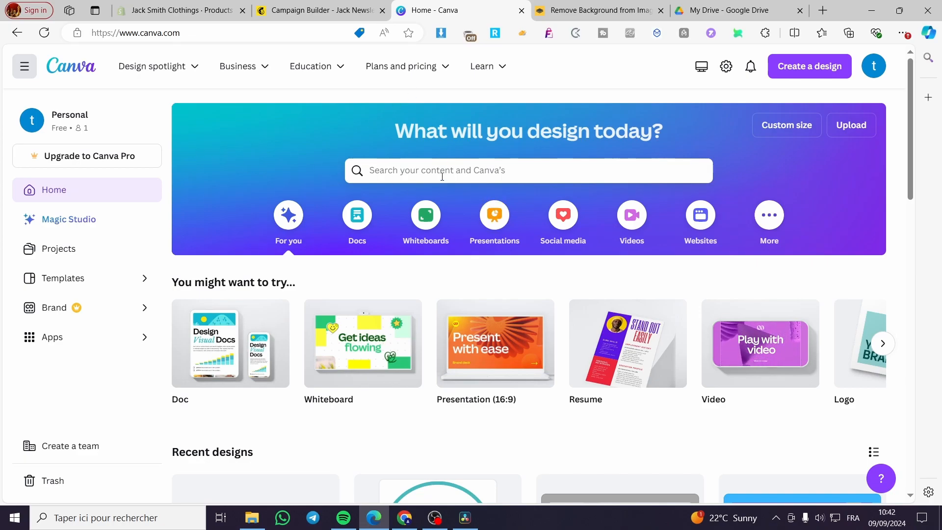
left_click(319, 10)
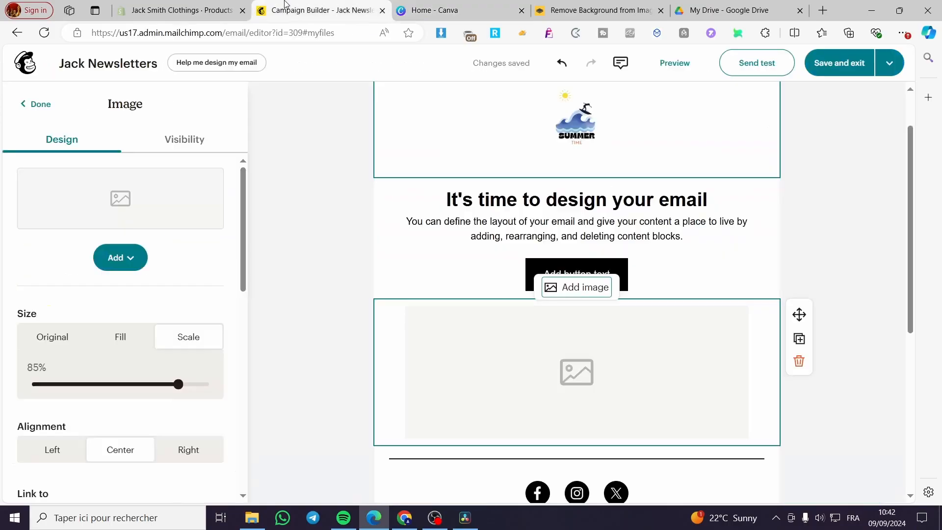
left_click(443, 6)
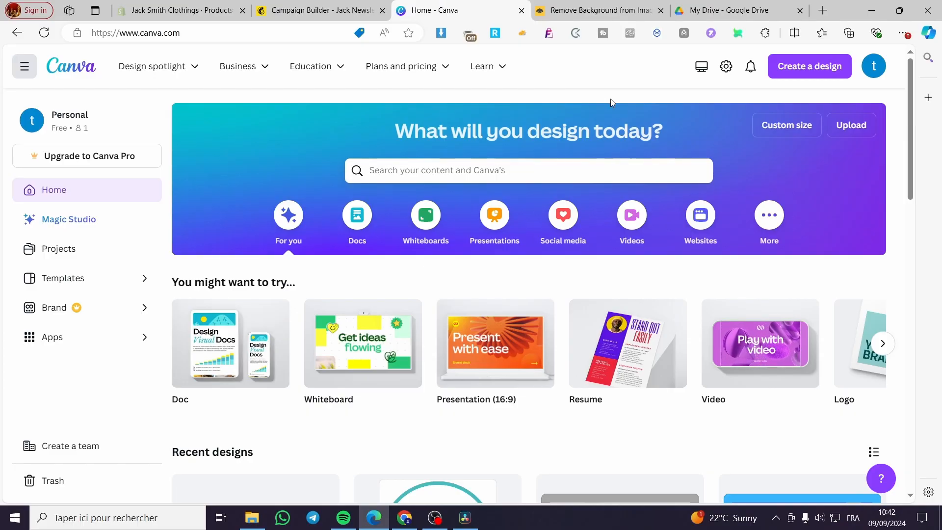
left_click(801, 74)
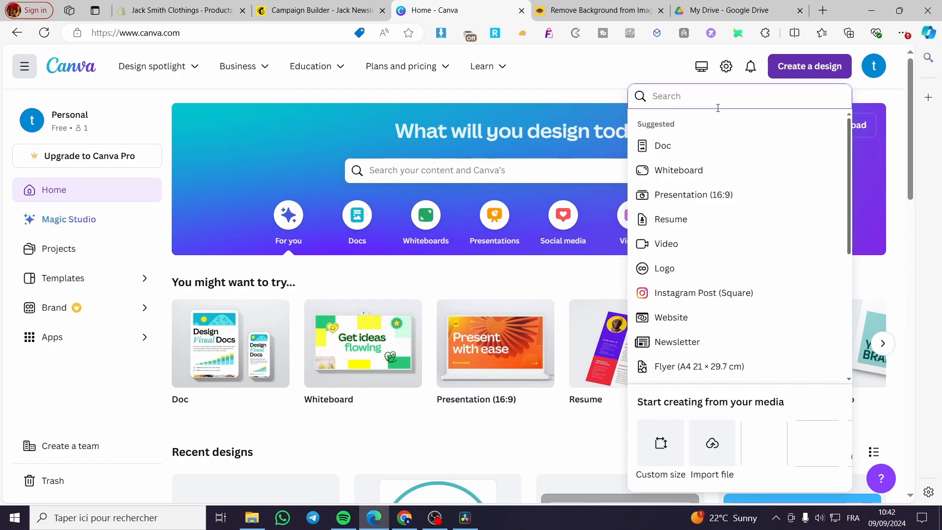
left_click(661, 443)
type("500")
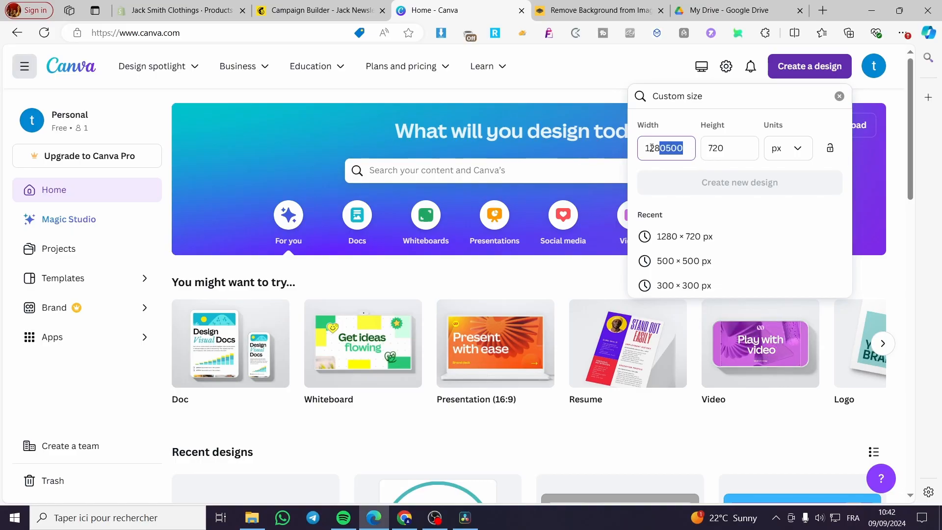
key("BackSpace")
key("BackSpace")
key("BackSpace")
key("BackSpace")
key("BackSpace")
key("BackSpace")
key("BackSpace")
type("500")
key("Tab")
type("500")
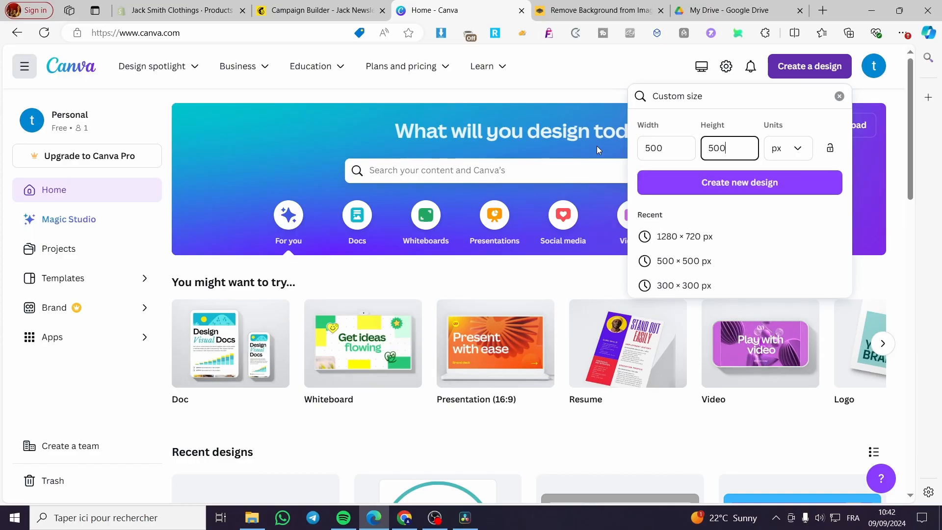
left_click(778, 184)
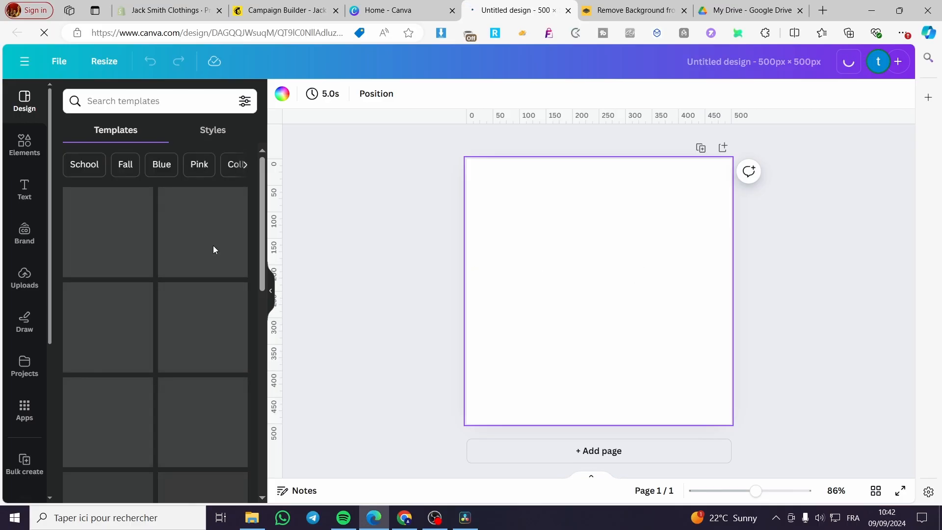
Search the elements for "gif" graphics, add the animated thumbs-up to the page and enlarge it to nearly fill the canvas
left_click(24, 143)
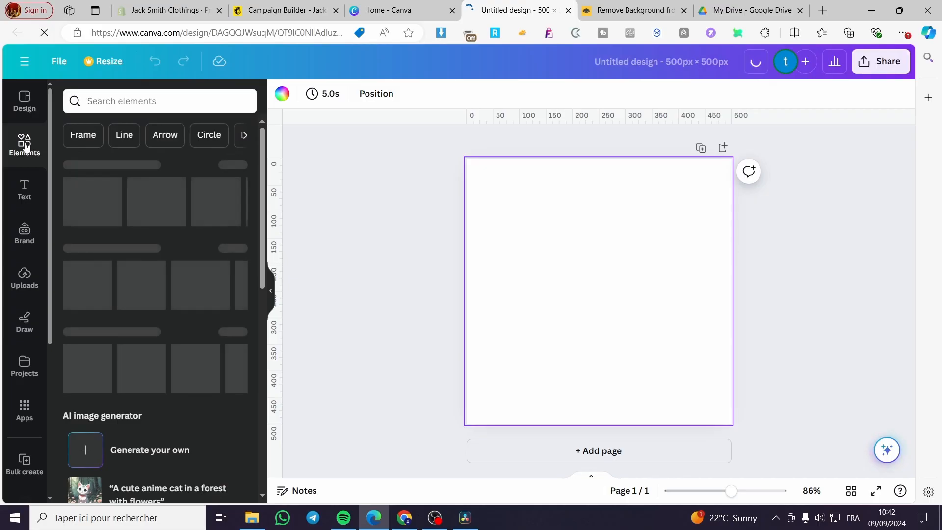
left_click(142, 106)
left_click(87, 181)
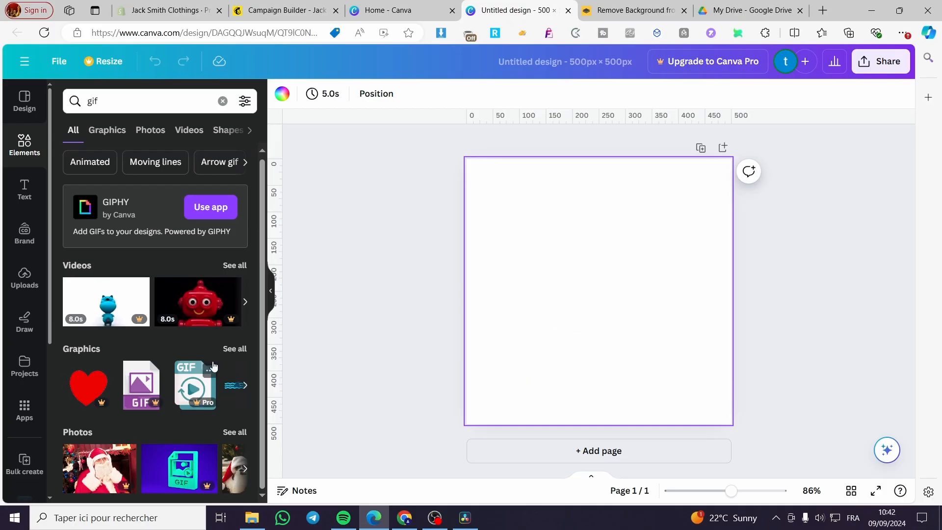
left_click(235, 349)
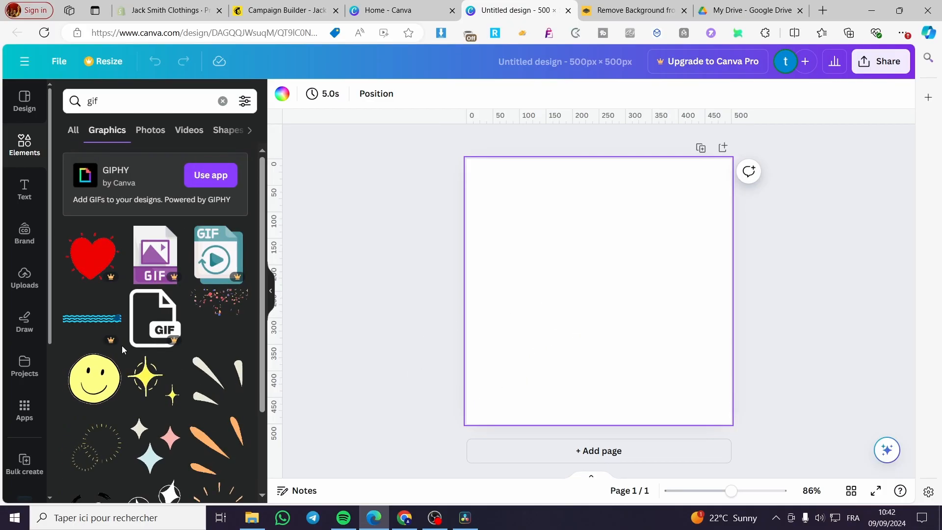
scroll(121, 346, "down", 3)
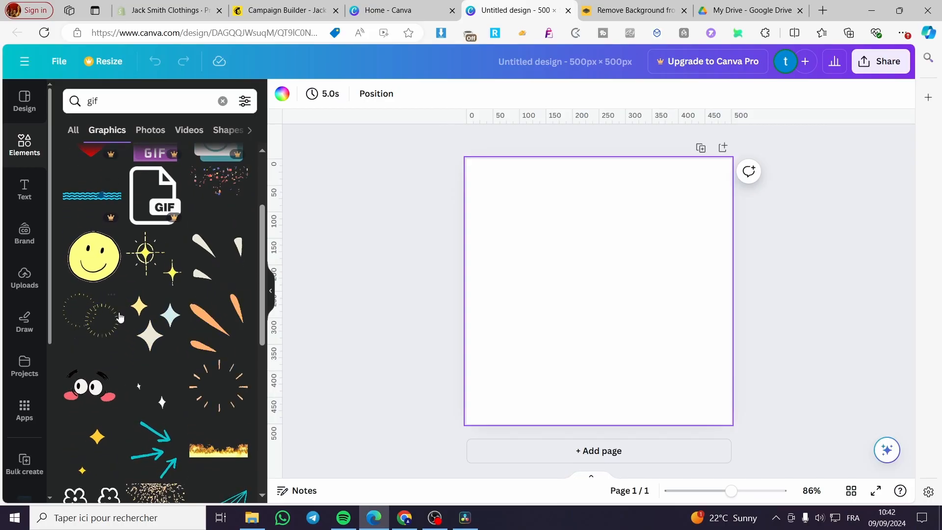
scroll(120, 318, "down", 5)
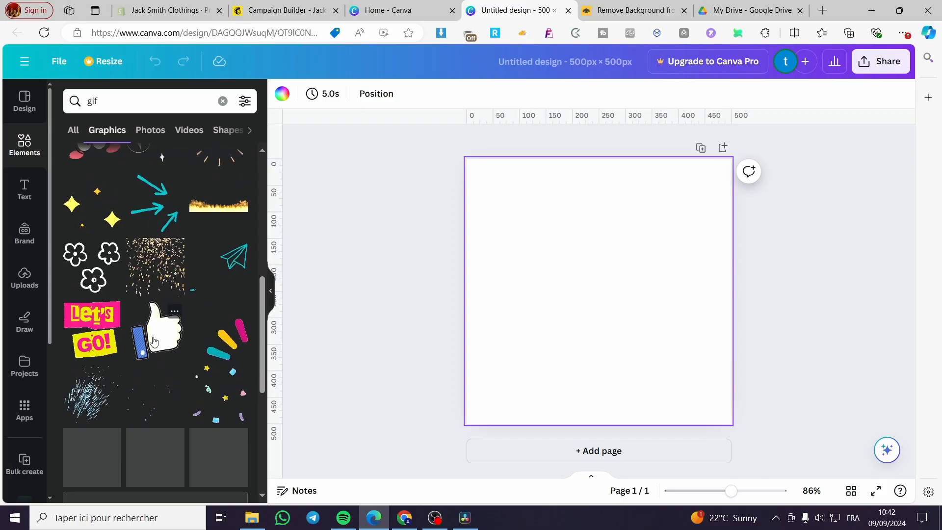
left_click(153, 342)
left_click_drag(602, 296, 595, 295)
left_click_drag(669, 369, 760, 411)
left_click(819, 335)
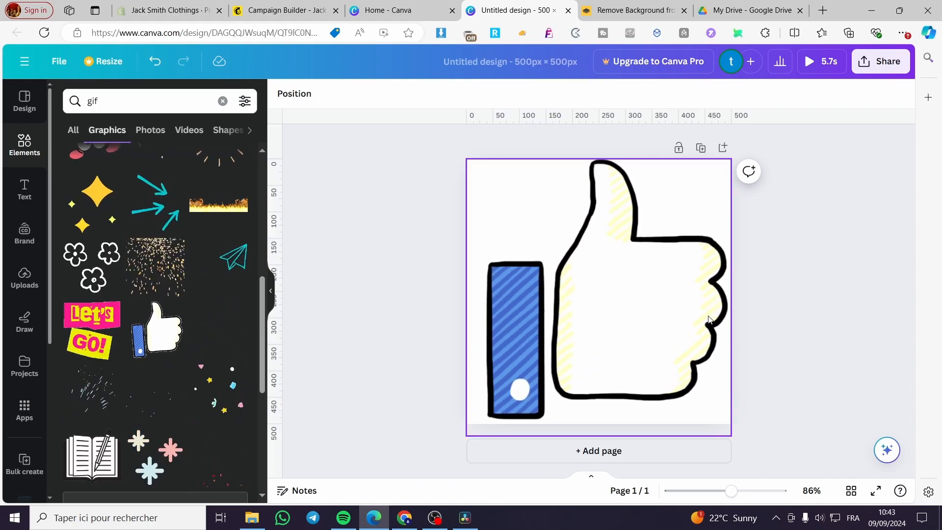
Add the animated "Let's Go!" graphic, shrink it and place it in the empty corner above the thumbs-up's blue cuff
left_click(92, 330)
left_click_drag(699, 397, 563, 253)
left_click_drag(537, 223, 528, 213)
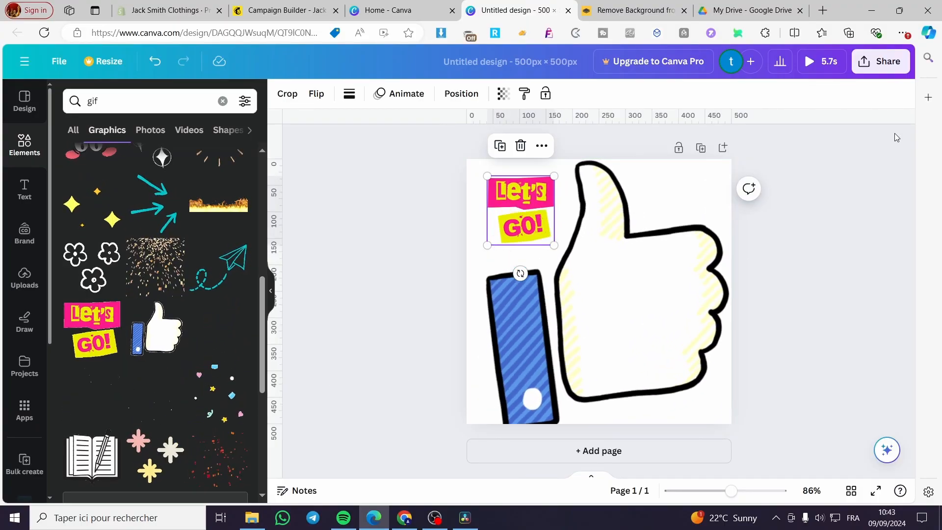
Download the design as a GIF and open download.gif to check the animation
left_click(881, 61)
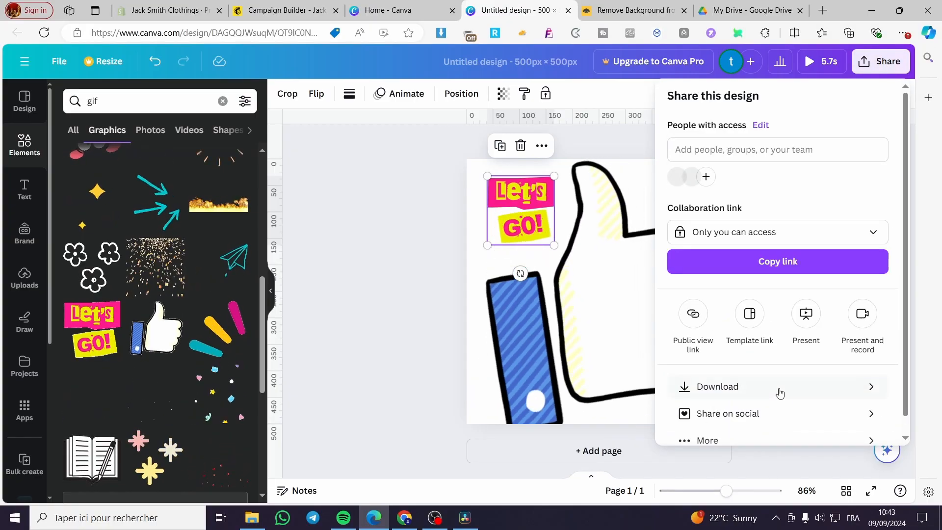
left_click(780, 389)
left_click(751, 149)
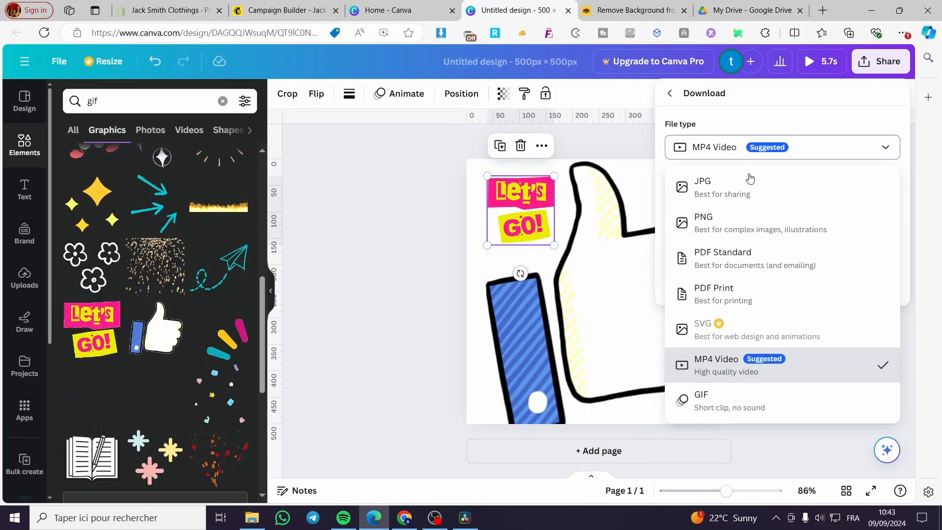
left_click(726, 401)
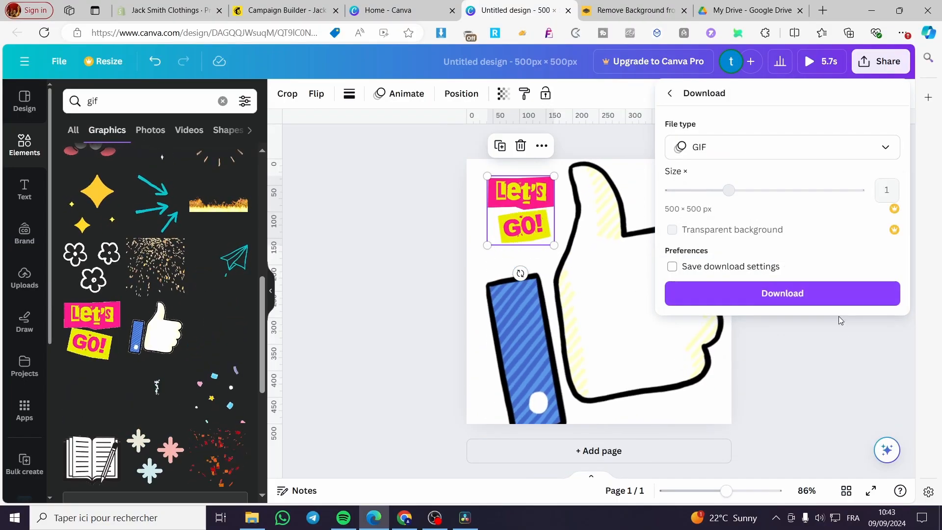
left_click(815, 297)
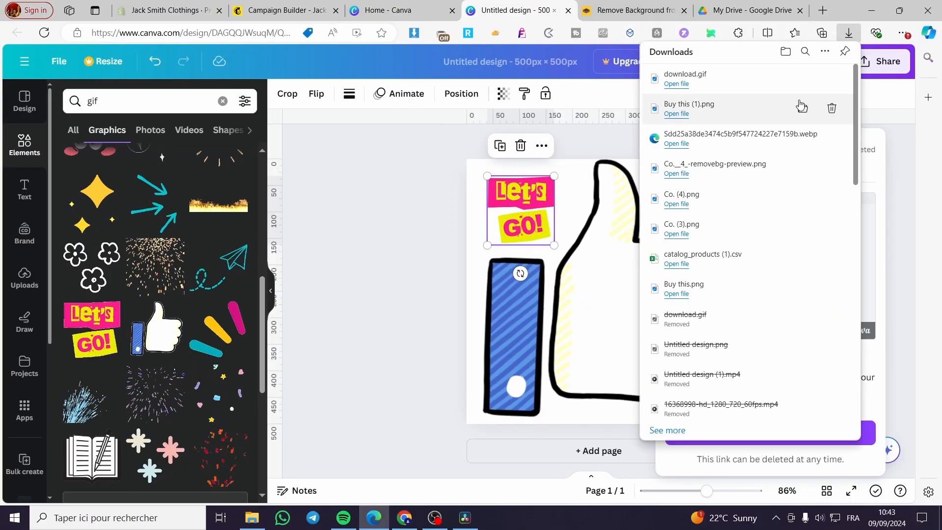
left_click(681, 86)
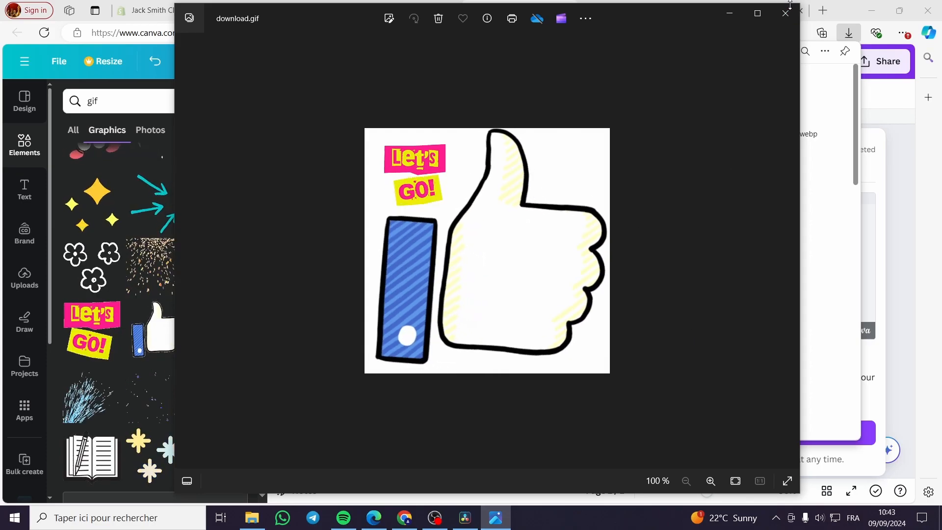
left_click(787, 12)
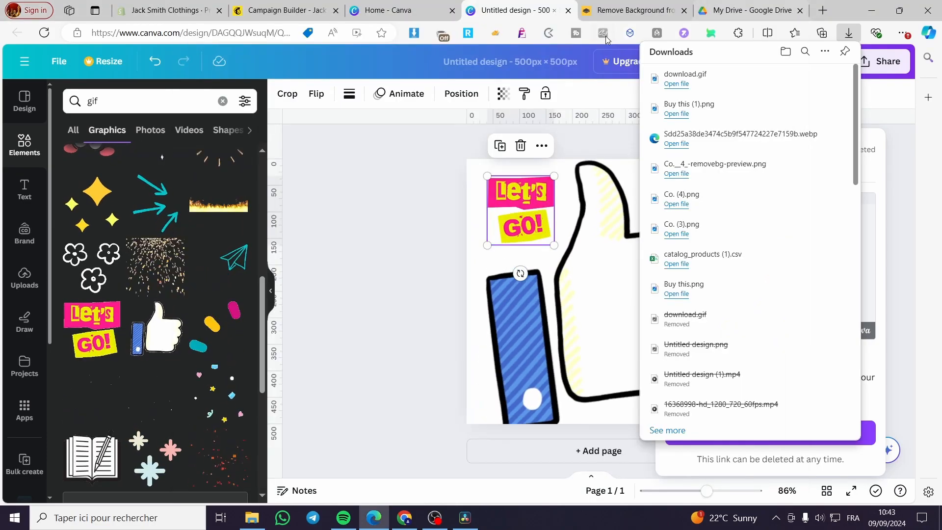
Switch back to the Mailchimp campaign and upload download.gif from the Téléchargements folder into the empty image block
left_click(414, 14)
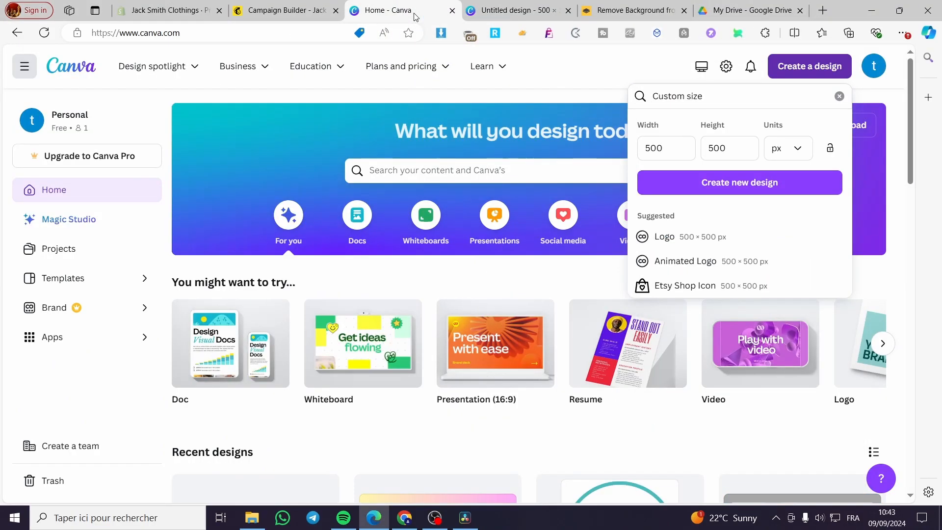
left_click(247, 15)
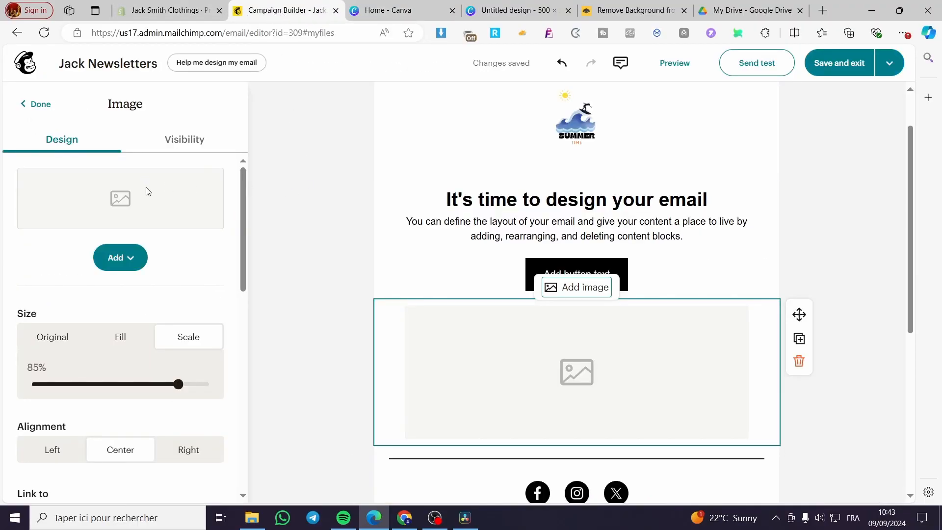
left_click(119, 264)
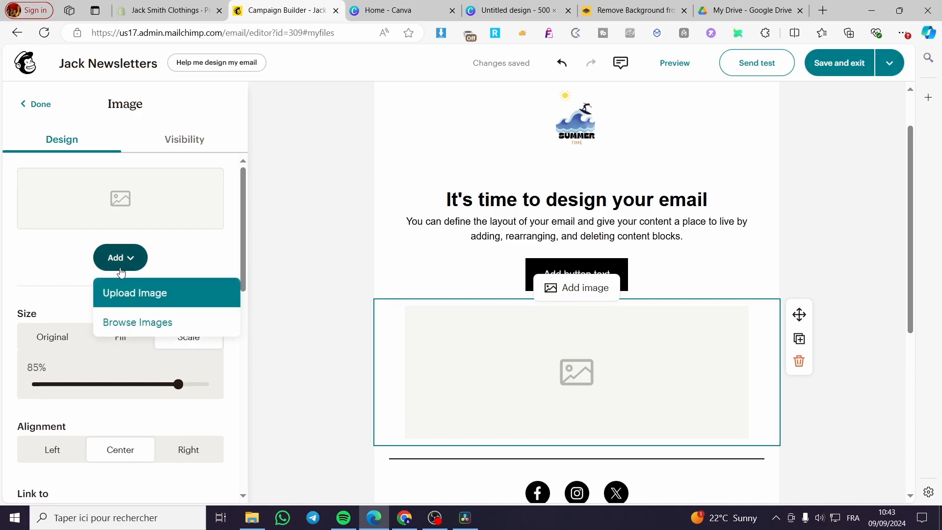
left_click(125, 294)
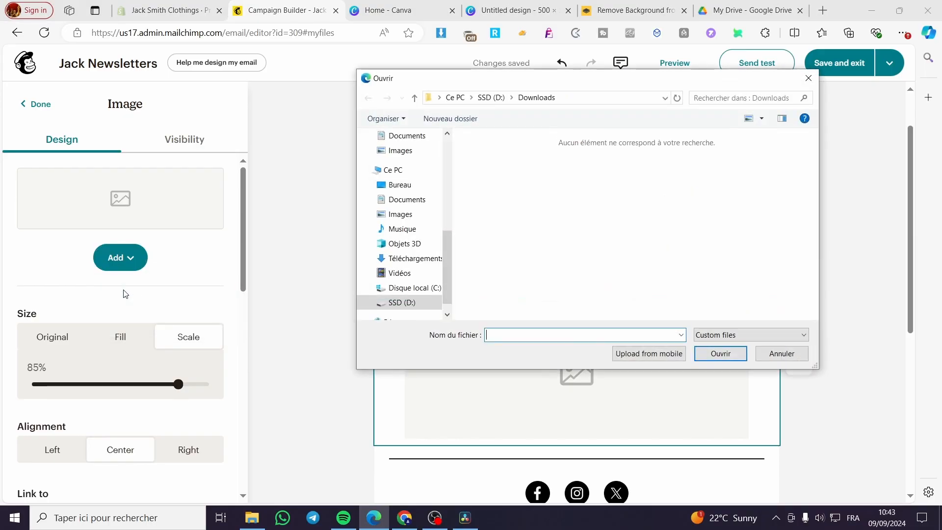
left_click(415, 259)
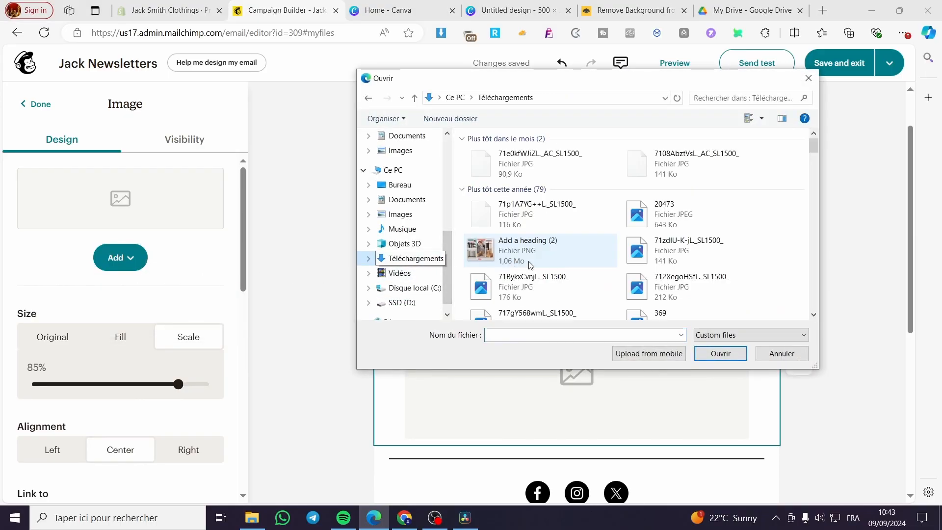
left_click(520, 168)
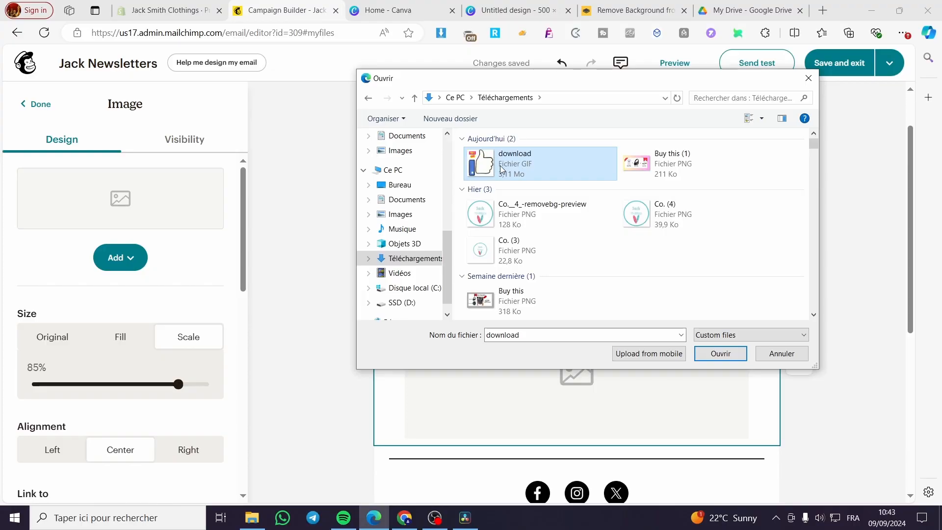
double_click(502, 172)
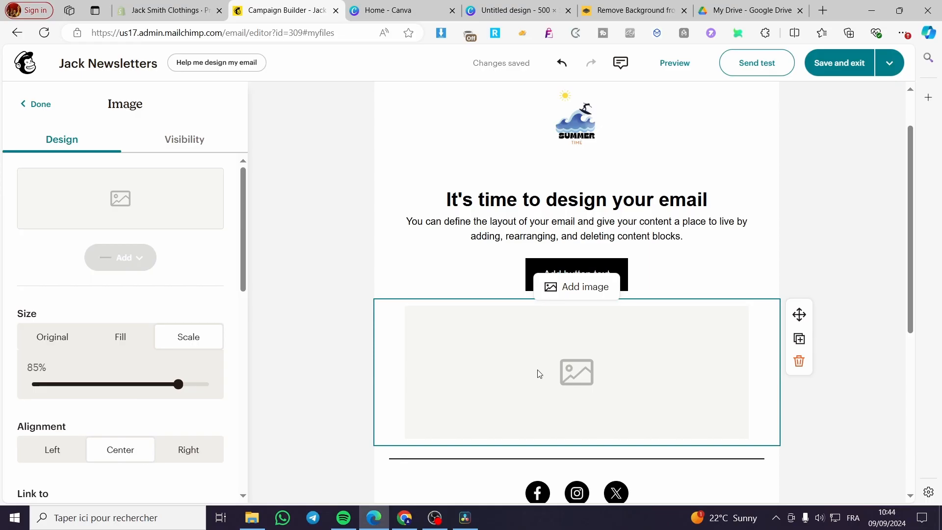
scroll(545, 320, "down", 4)
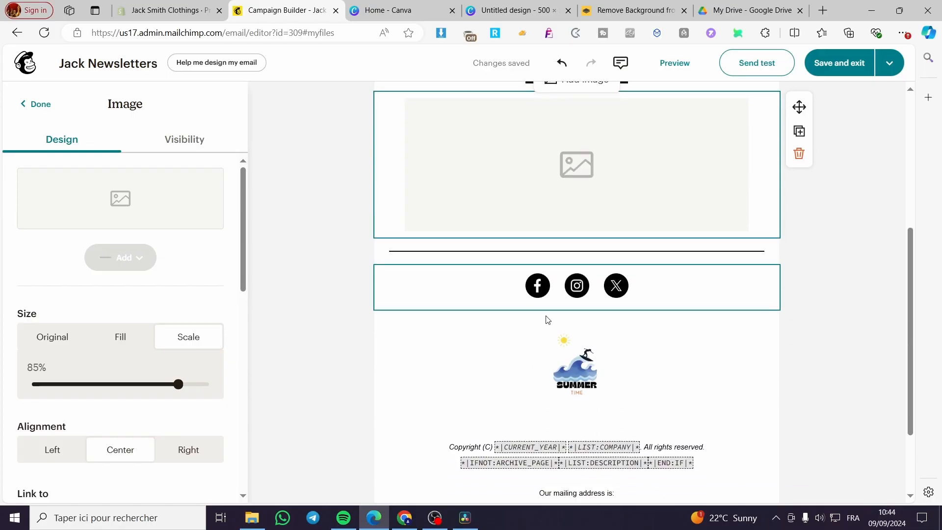
scroll(542, 317, "up", 3)
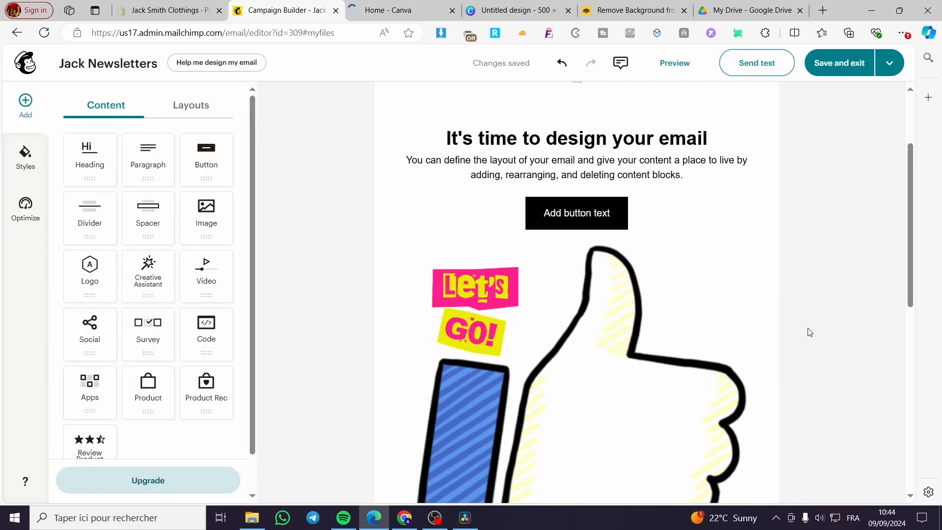
Open the GIF in the image editor, look through the crop presets, try a slight rotation and close the editor without saving
scroll(813, 324, "down", 3)
scroll(809, 320, "up", 2)
left_click(696, 333)
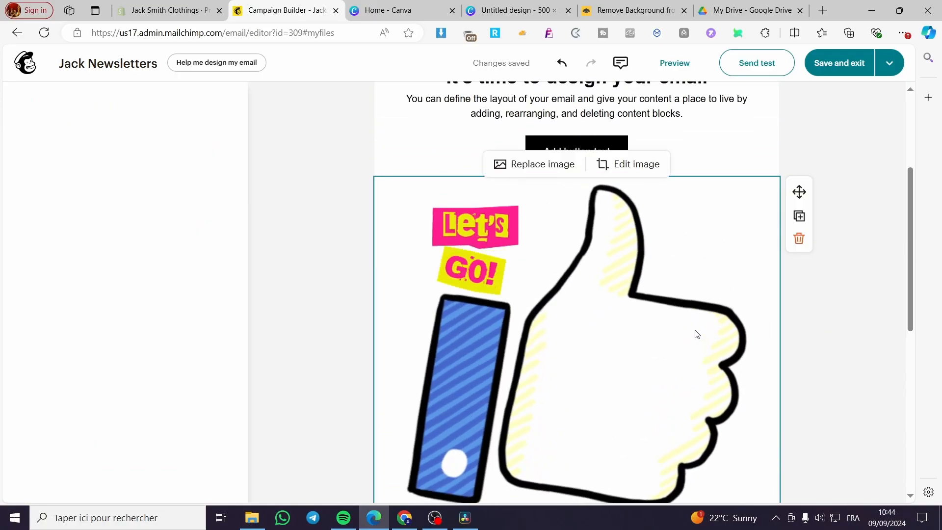
left_click(617, 167)
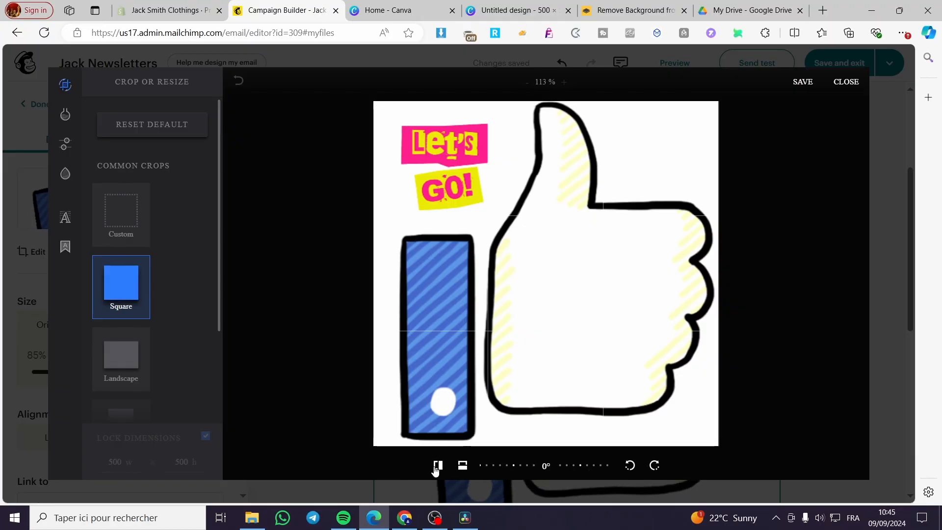
mouse_move(79, 232)
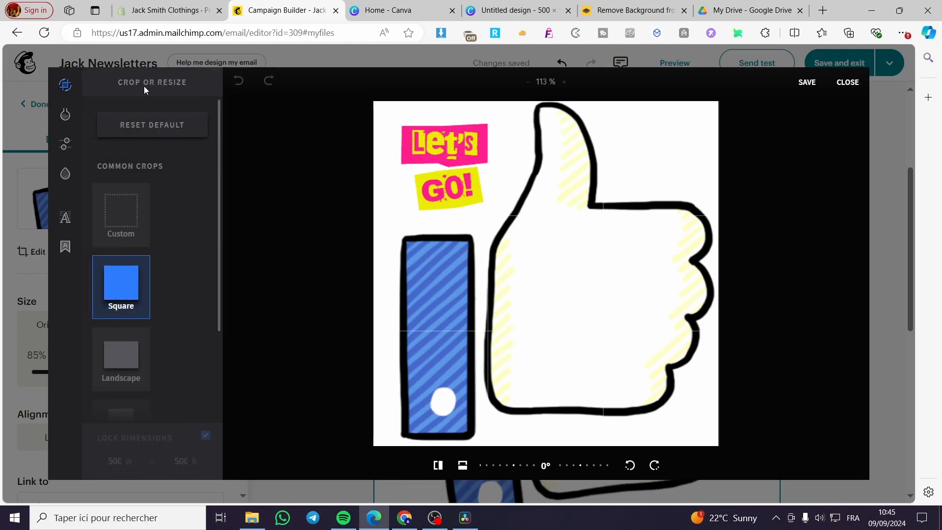
scroll(192, 231, "down", 2)
scroll(193, 230, "down", 1)
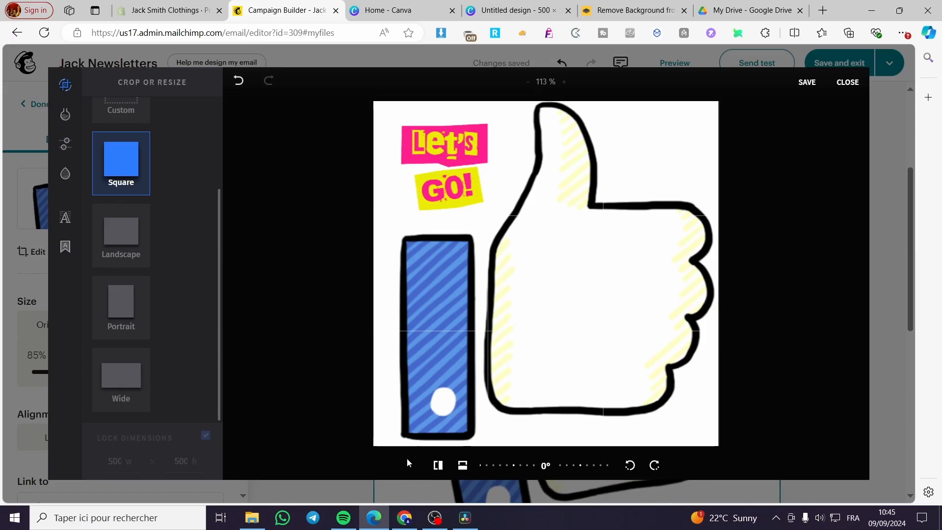
left_click_drag(496, 470, 545, 473)
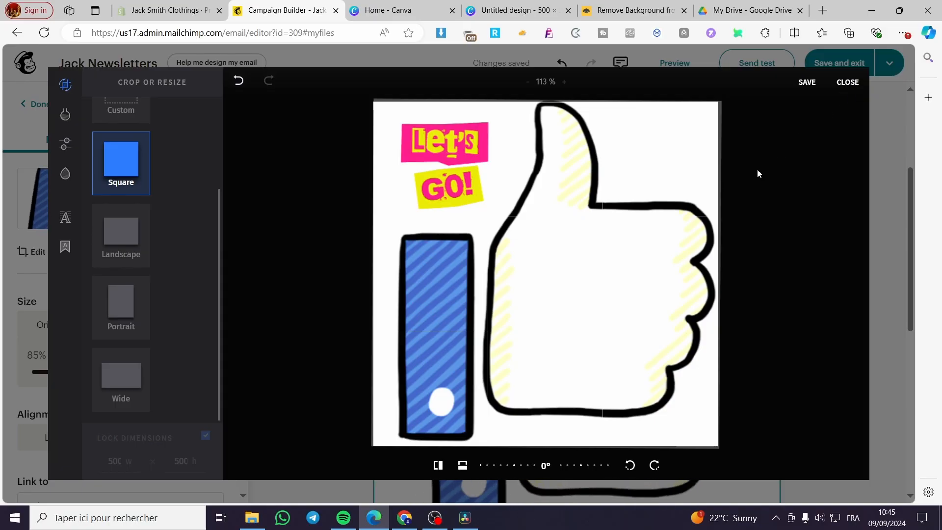
left_click(853, 84)
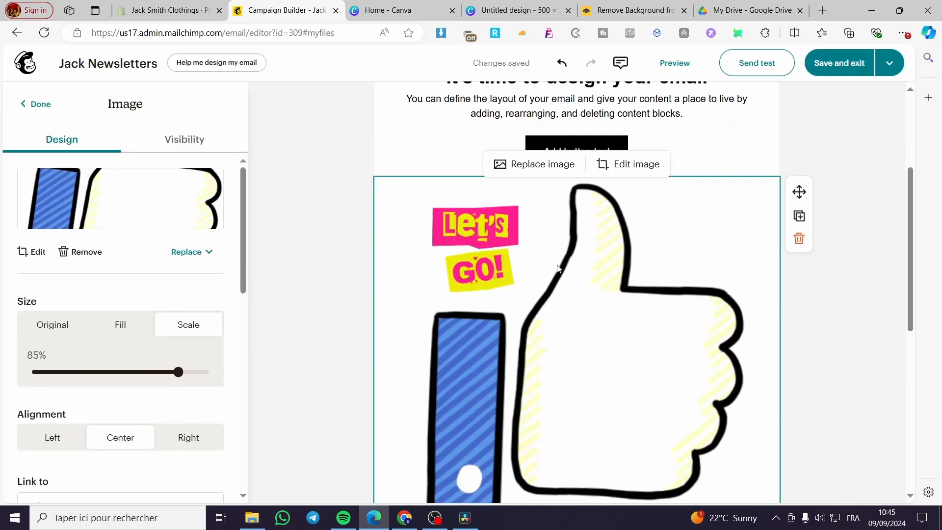
scroll(604, 344, "down", 2)
scroll(652, 379, "down", 3)
scroll(705, 379, "up", 6)
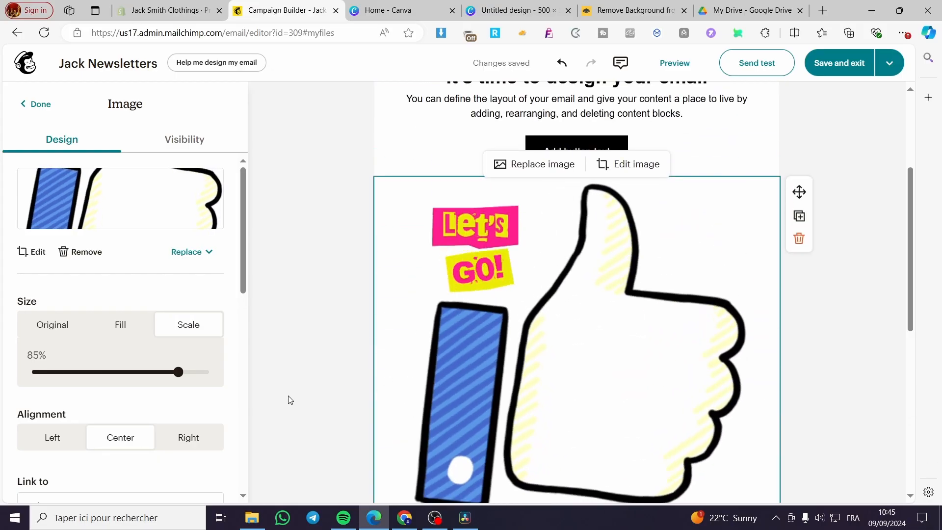
scroll(840, 335, "down", 4)
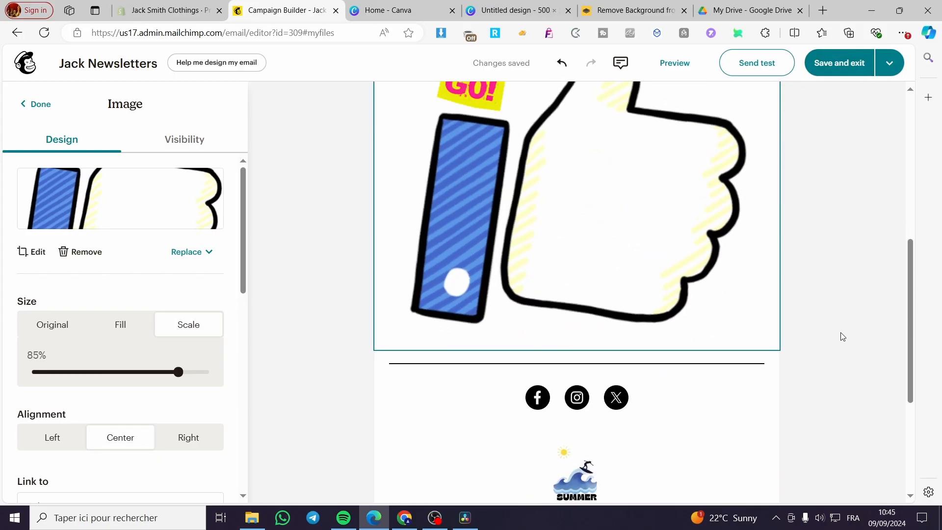